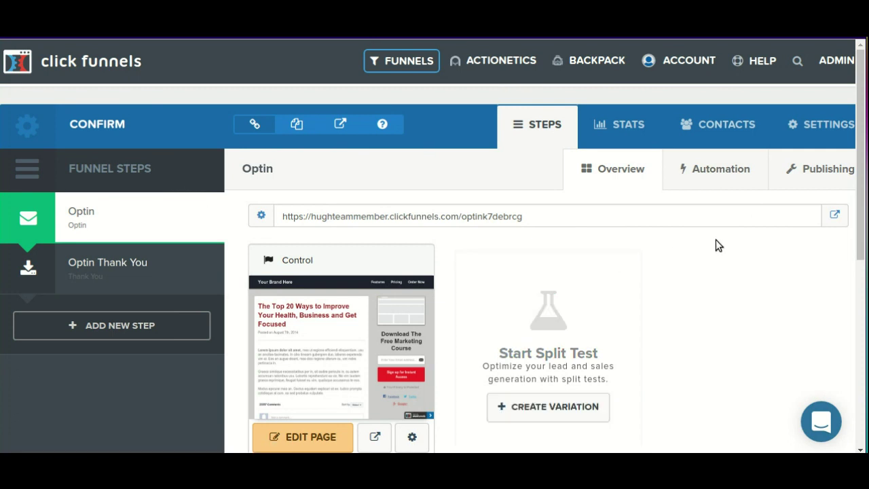
Step: Show the Optin step's automation, briefly checking the page's Settings > Integrations panel
scroll(718, 245, "down", 1)
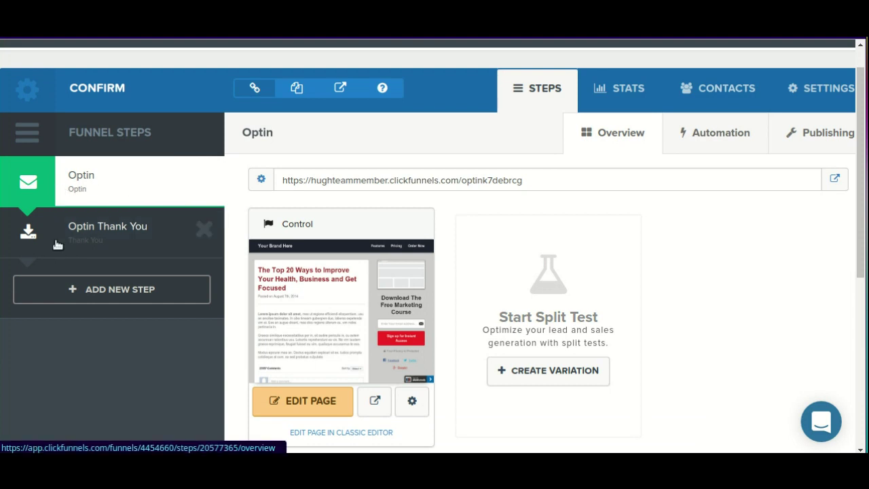
left_click(702, 137)
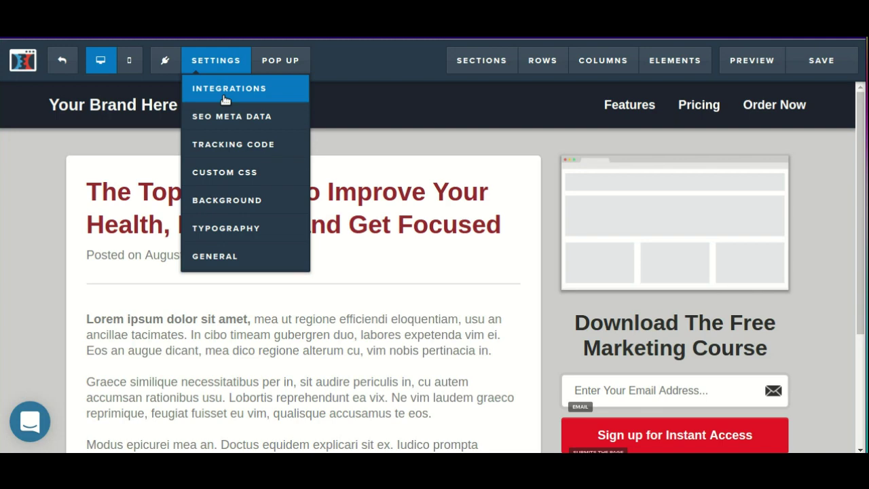
left_click(225, 100)
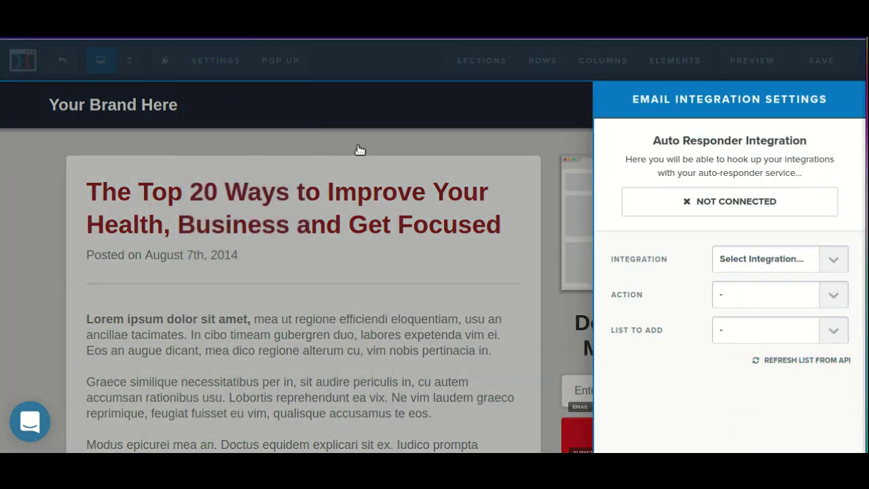
left_click(321, 143)
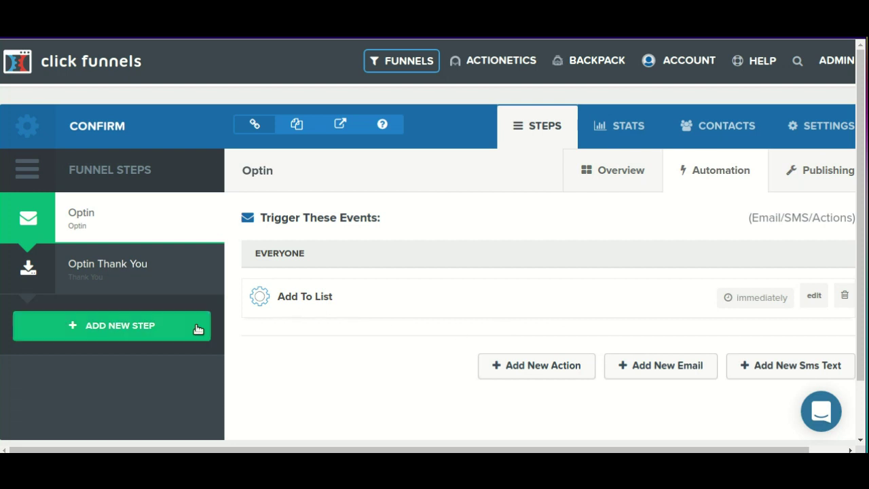
Step: Create a new funnel step named Confirmation
left_click(135, 323)
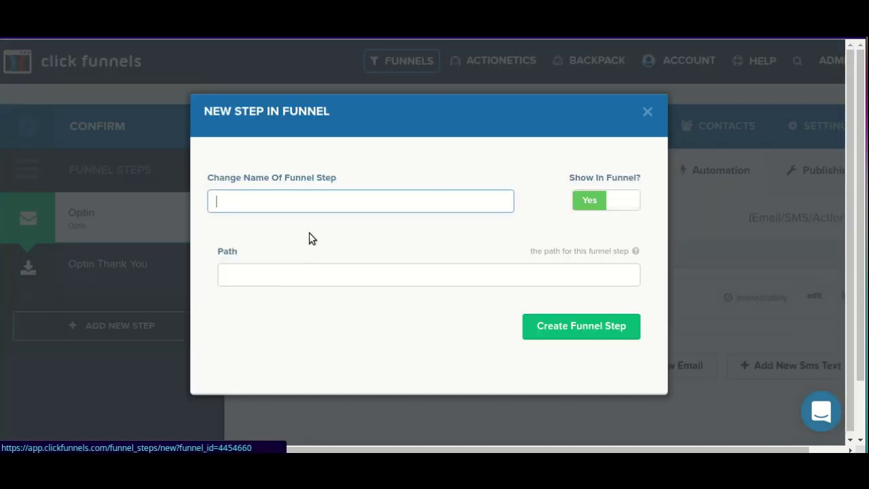
type("Confirmation")
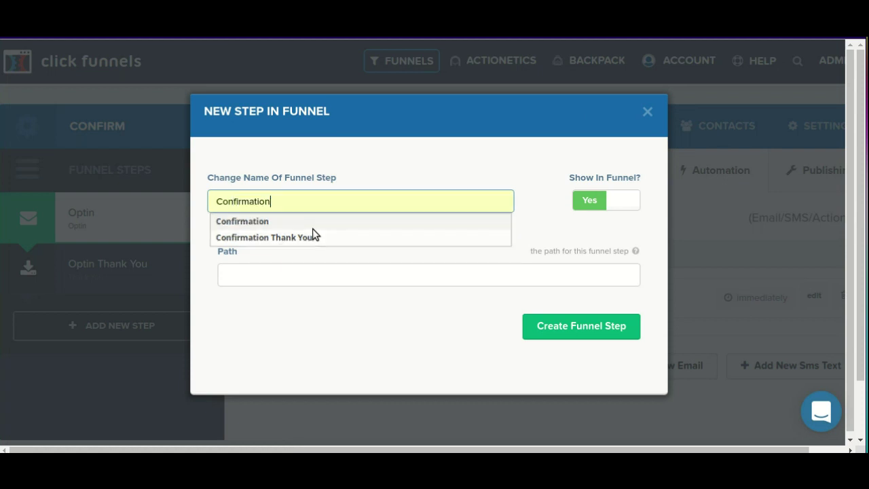
left_click(312, 227)
left_click(594, 329)
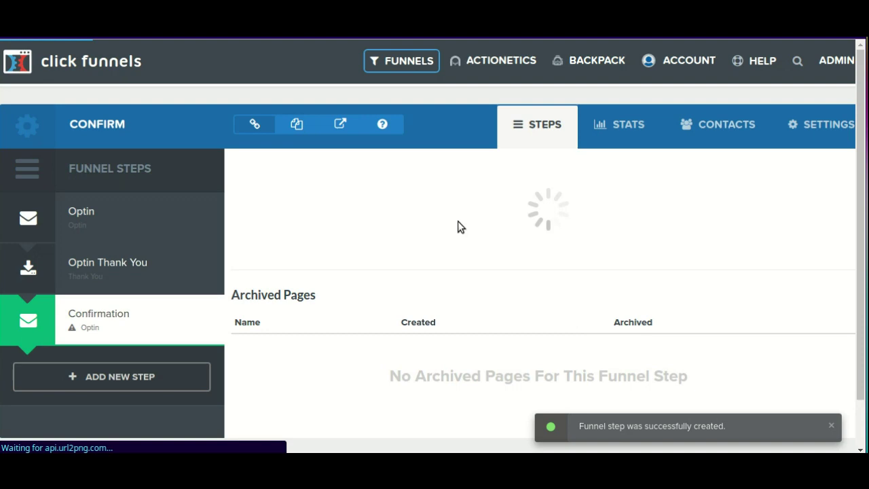
Step: Build the Confirmation step on the Classic Dark Optin template
scroll(458, 226, "down", 3)
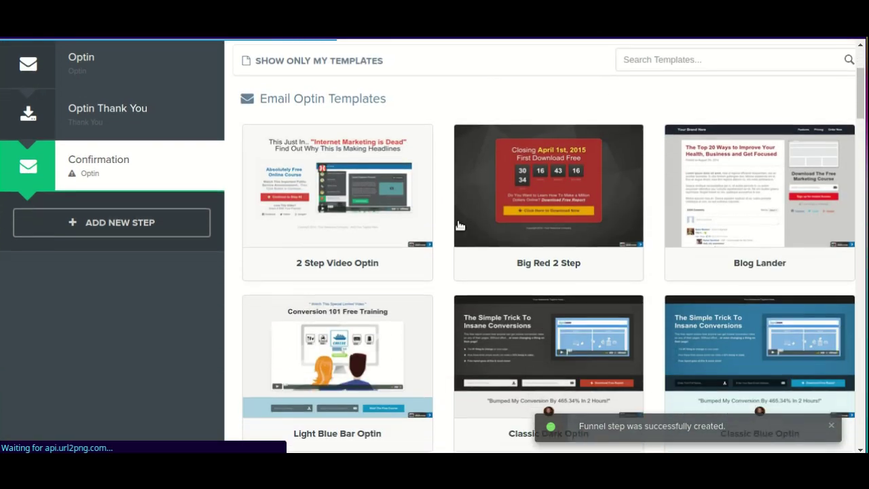
scroll(458, 225, "down", 2)
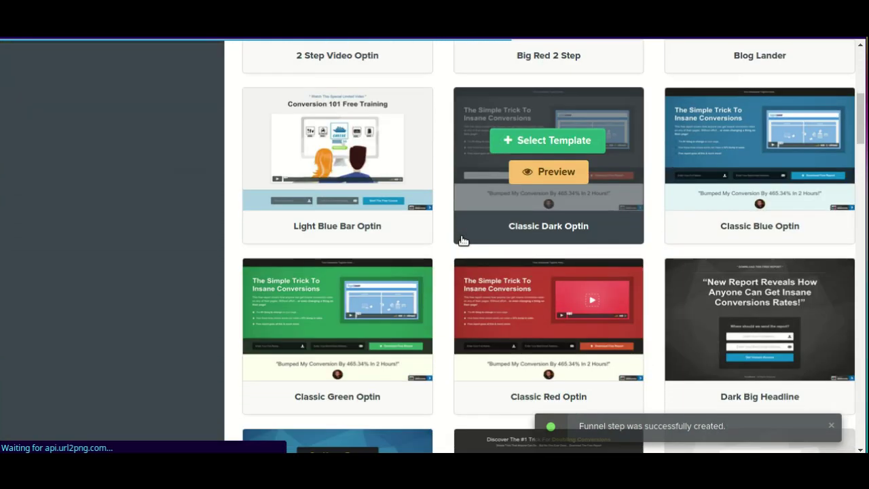
scroll(461, 239, "up", 2)
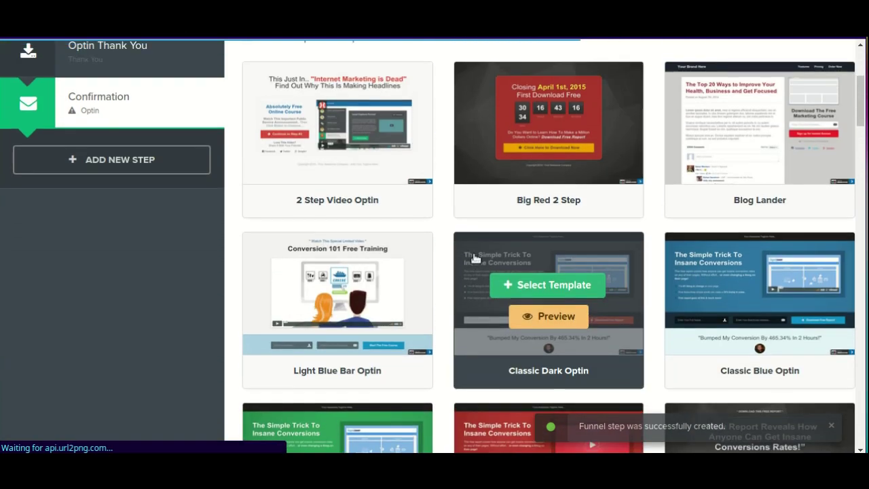
left_click(523, 294)
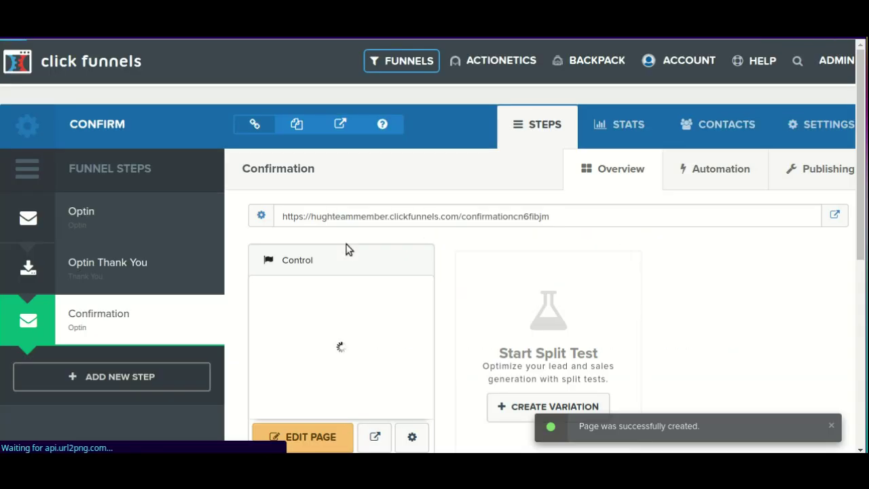
scroll(346, 249, "down", 1)
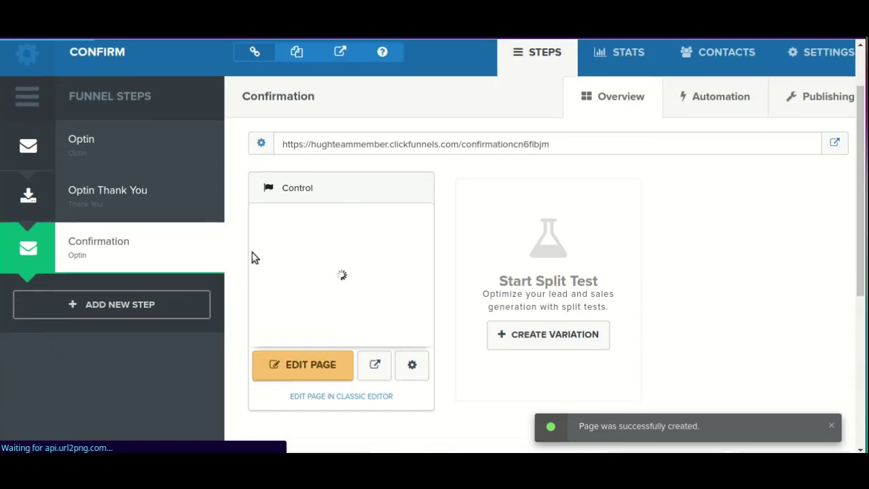
Step: Create another funnel step named Confirmation Thank You
left_click(139, 313)
type("Choice")
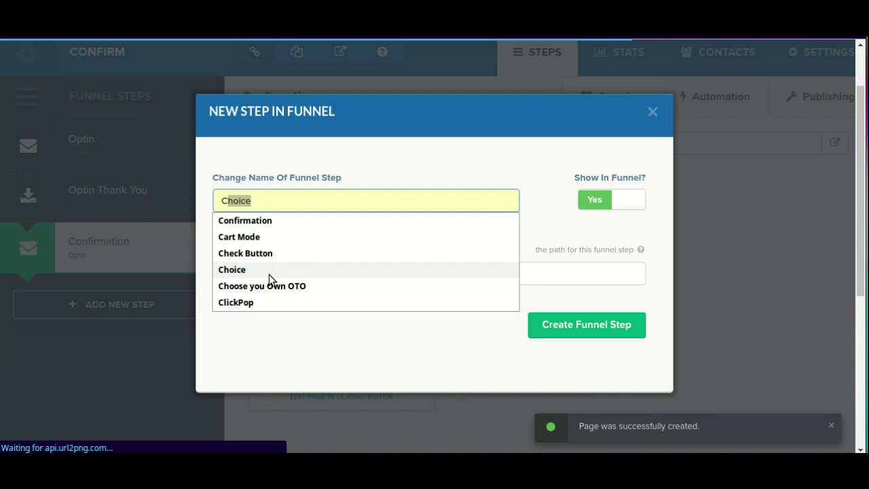
key("Escape")
left_click(261, 209)
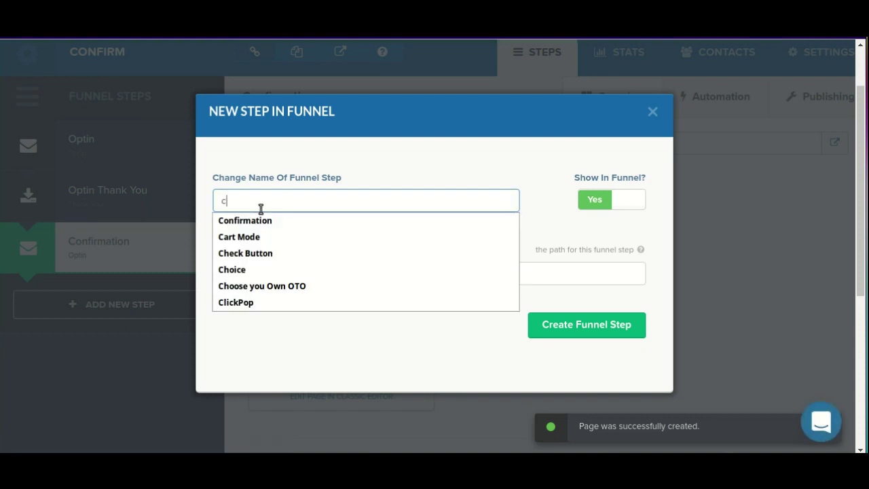
type("onfirm")
key("Down")
key("Down")
key("Return")
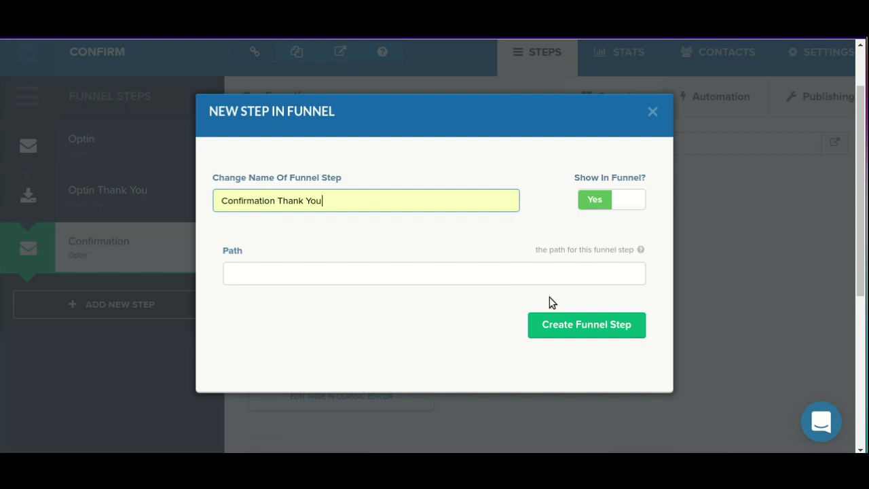
left_click(570, 327)
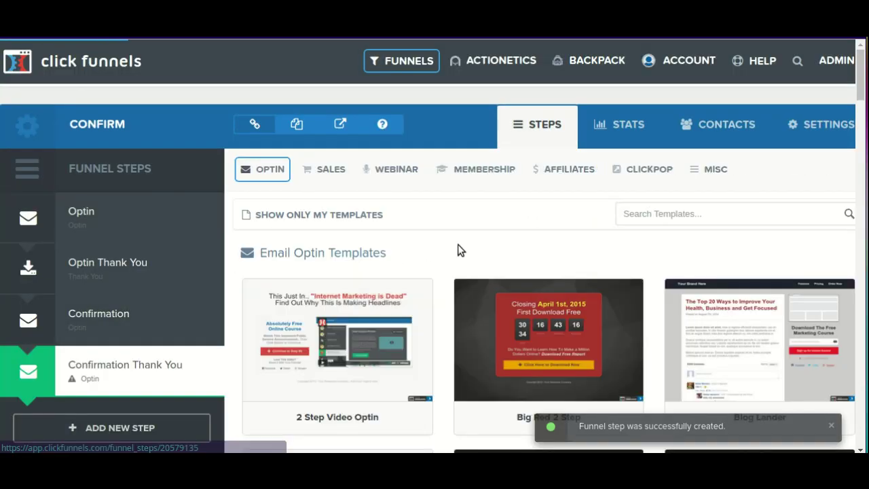
Step: Use the Arrow Thank You Page template from Optin > Thank You for it
left_click(254, 177)
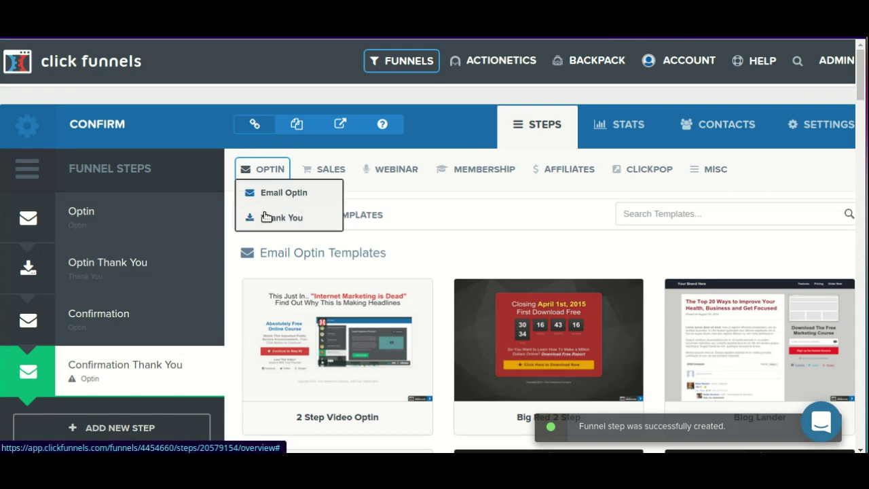
left_click(266, 217)
scroll(553, 246, "down", 5)
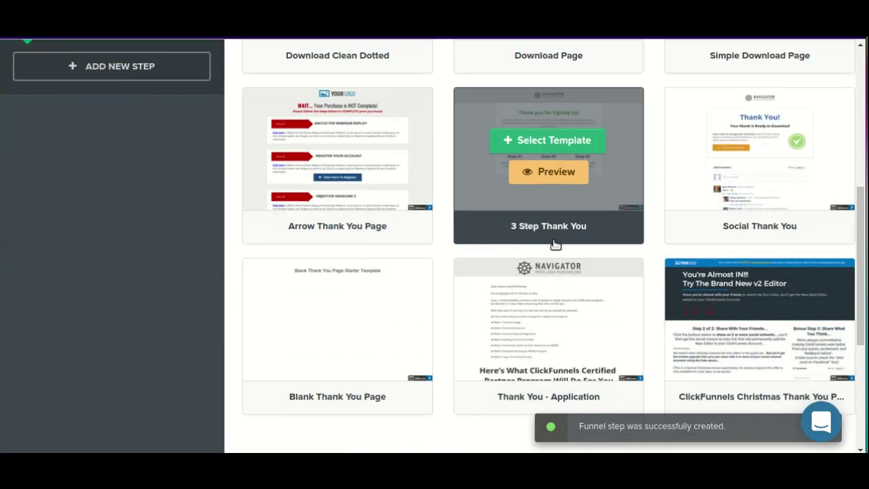
left_click(339, 140)
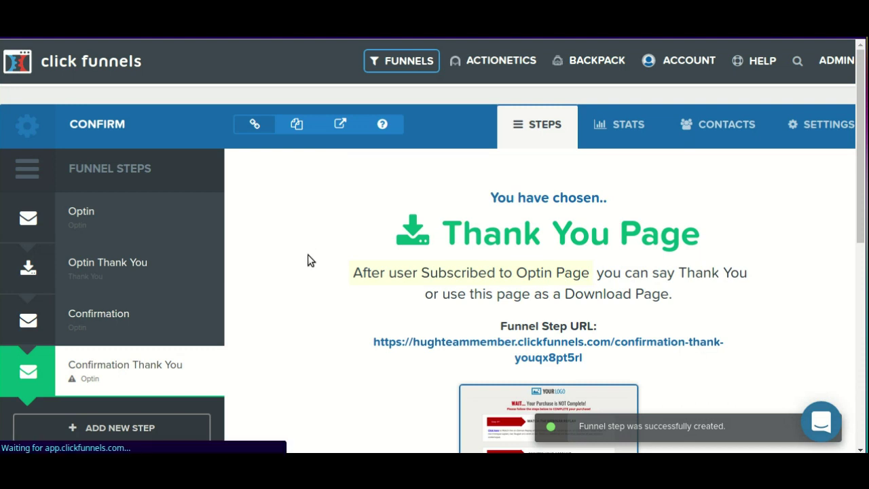
Step: Delete the Add To List action from the Optin step's automation
left_click(116, 196)
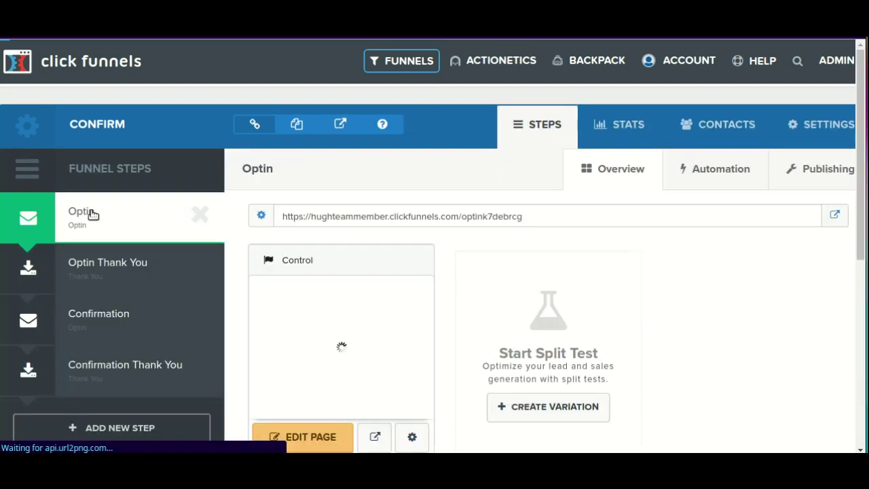
left_click(738, 169)
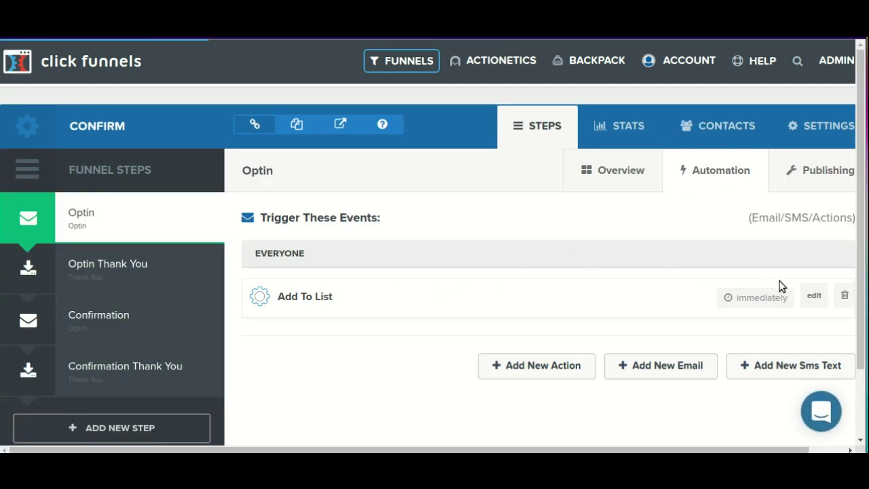
left_click(844, 295)
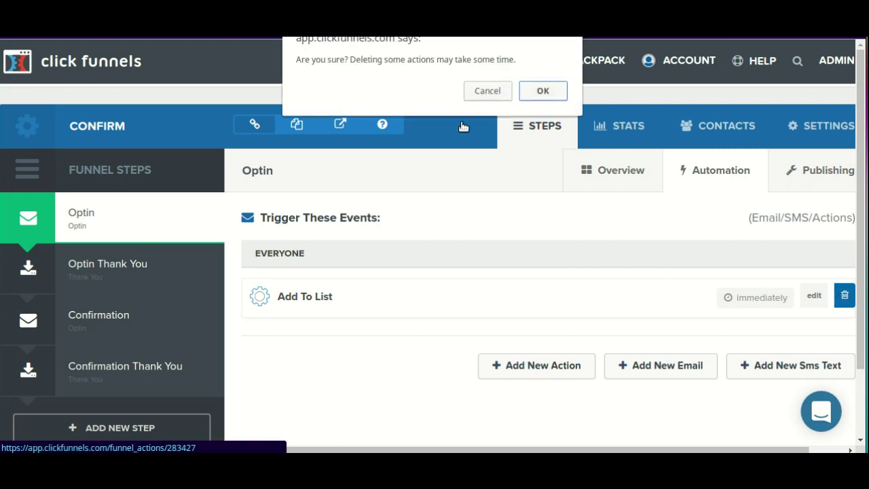
left_click(543, 92)
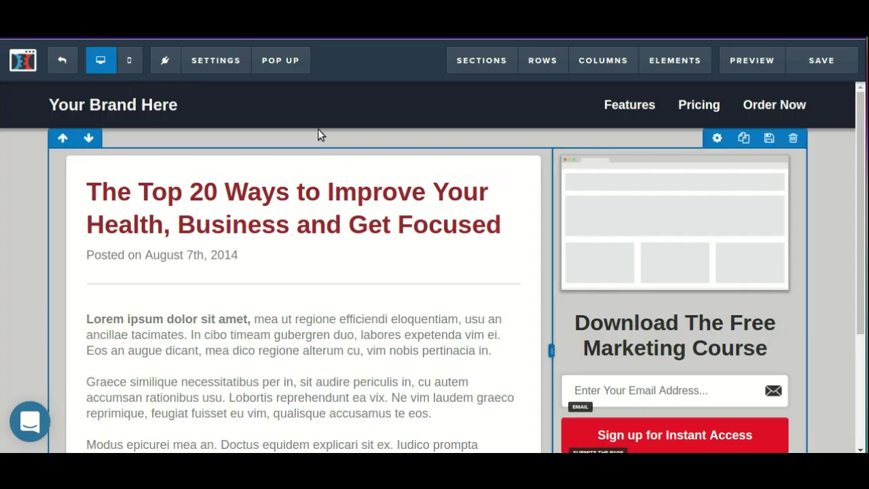
left_click(216, 60)
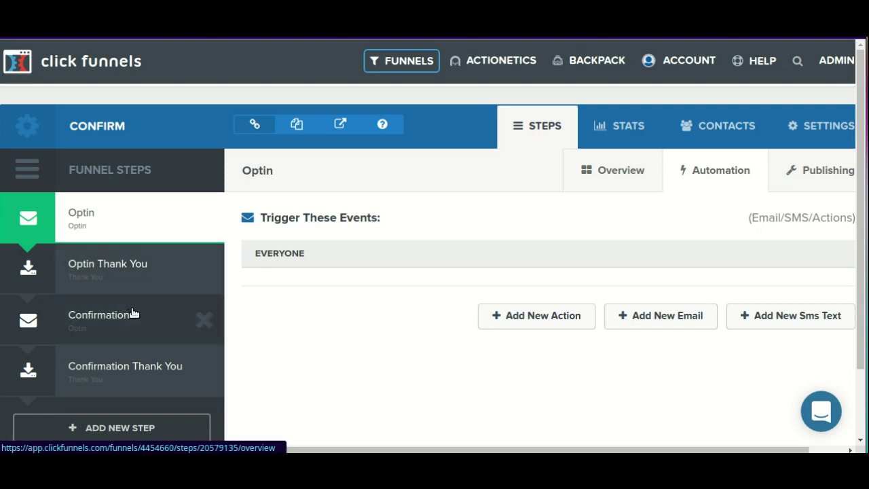
Step: Select the Confirmation step's full URL, then return to the Optin step's automation
left_click(106, 323)
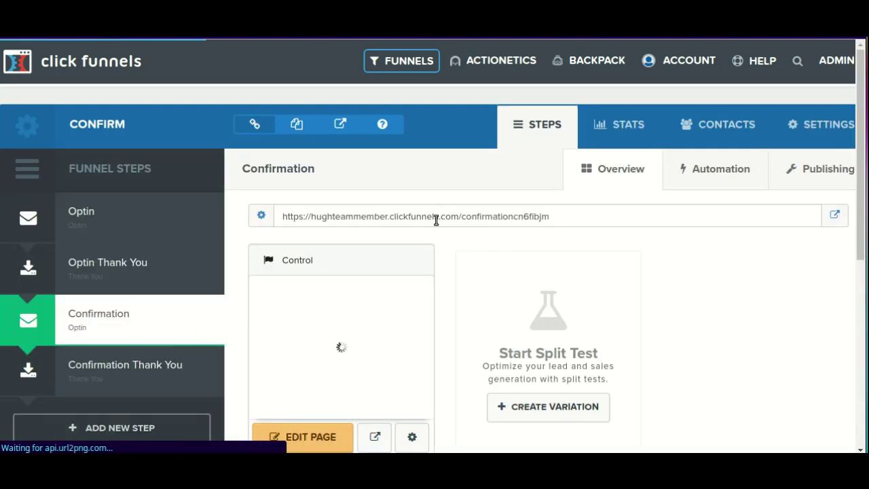
left_click(436, 220)
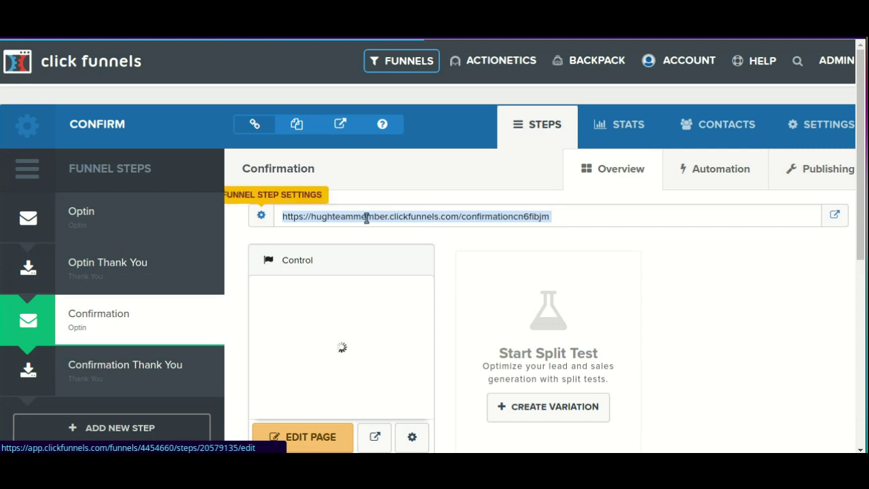
left_click(144, 226)
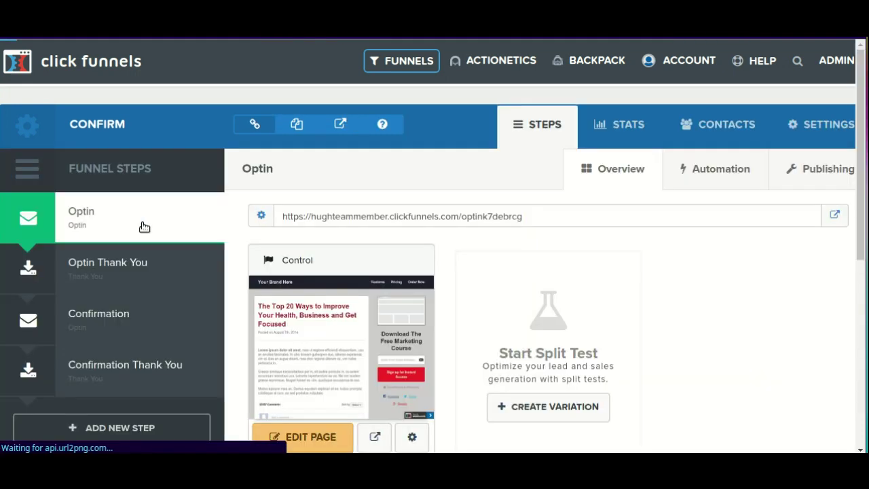
left_click(702, 169)
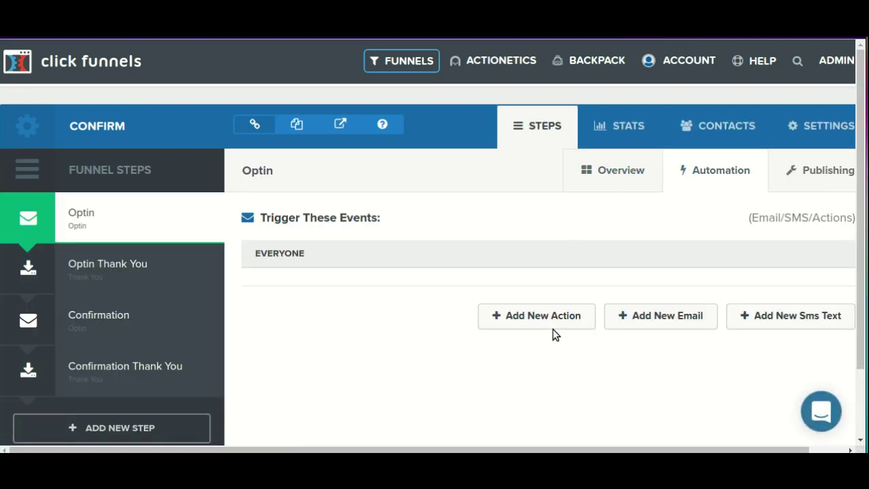
Step: Create an email with from name 'test', subject 'test2' and the green You Just bought Product A template
left_click(661, 317)
left_click(395, 205)
type("test")
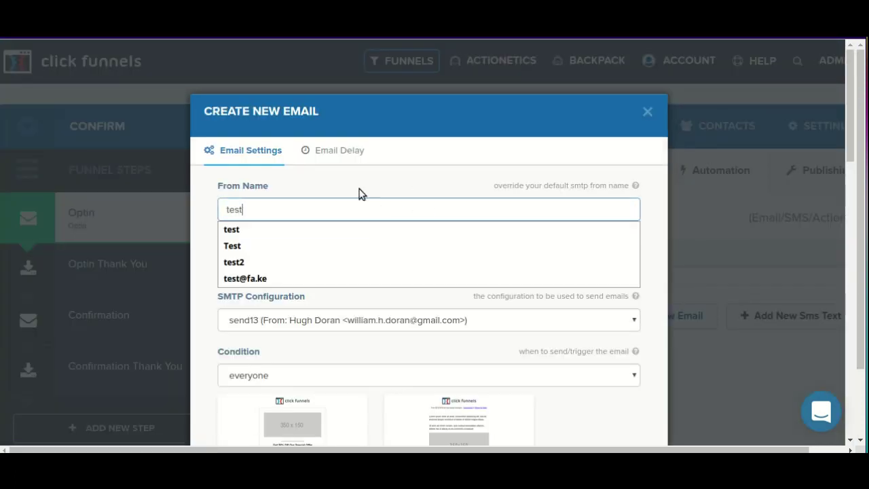
left_click(272, 264)
type("test2")
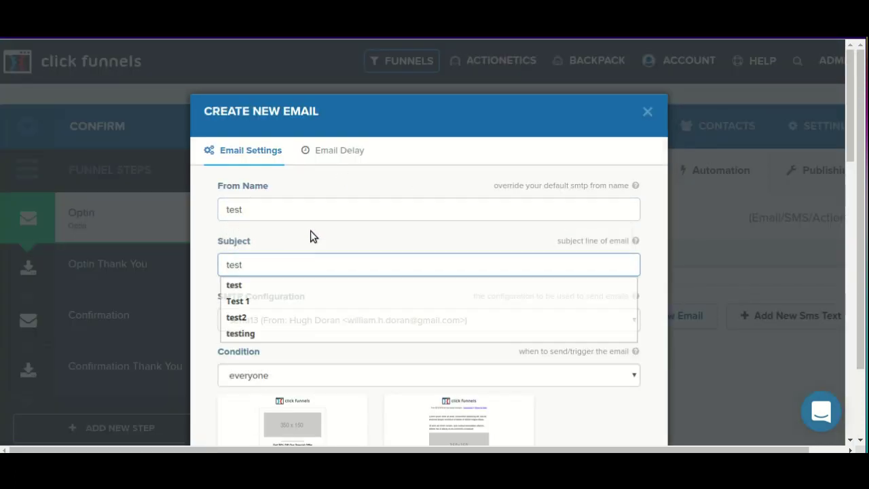
scroll(542, 383, "down", 8)
scroll(541, 387, "down", 1)
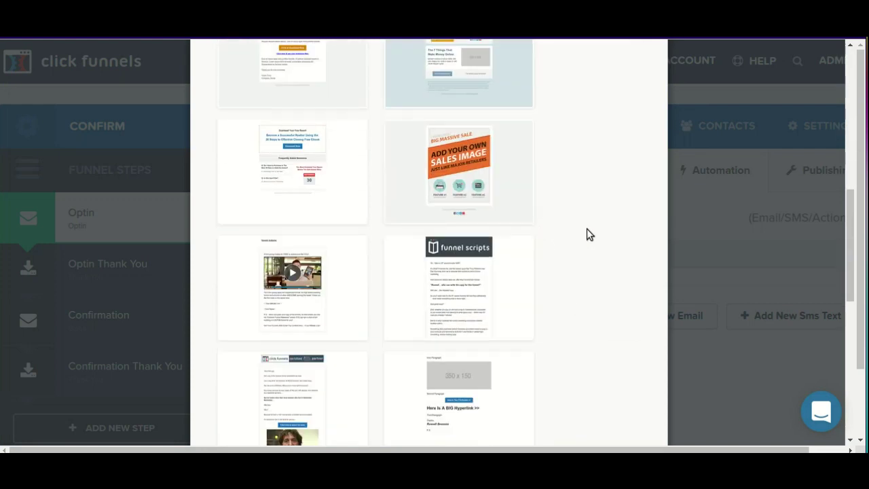
scroll(529, 223, "down", 6)
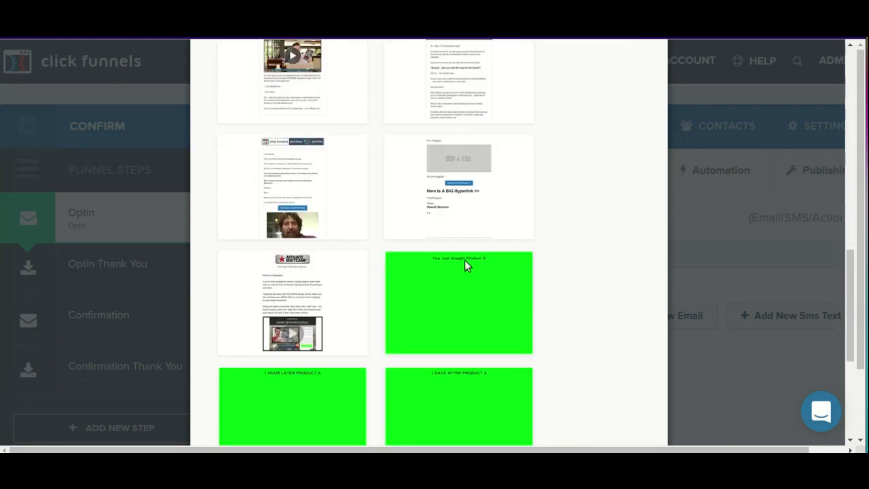
left_click(468, 291)
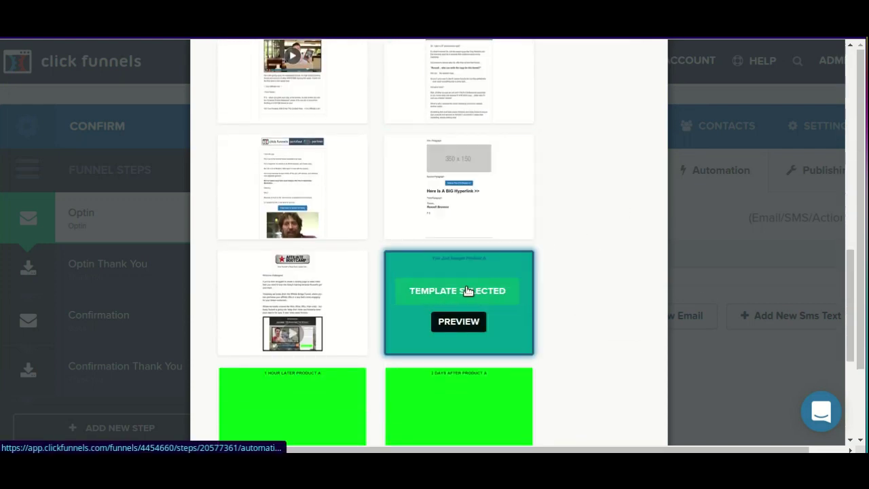
scroll(577, 285, "down", 5)
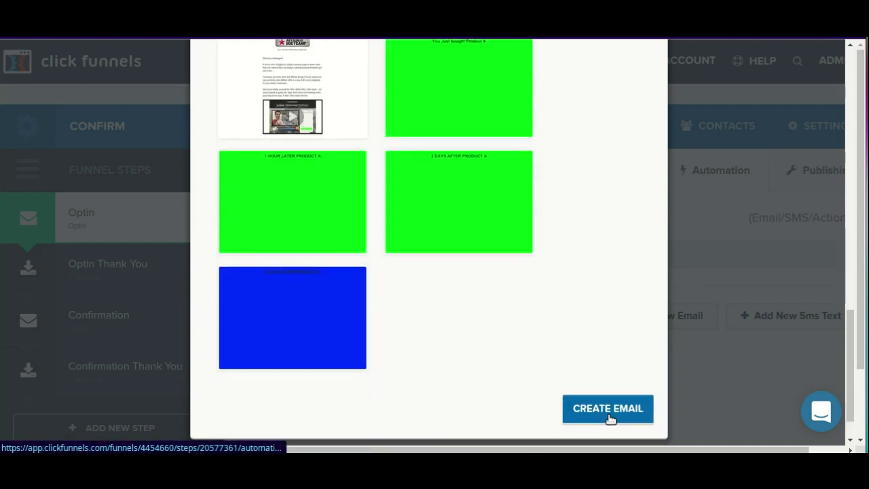
left_click(607, 411)
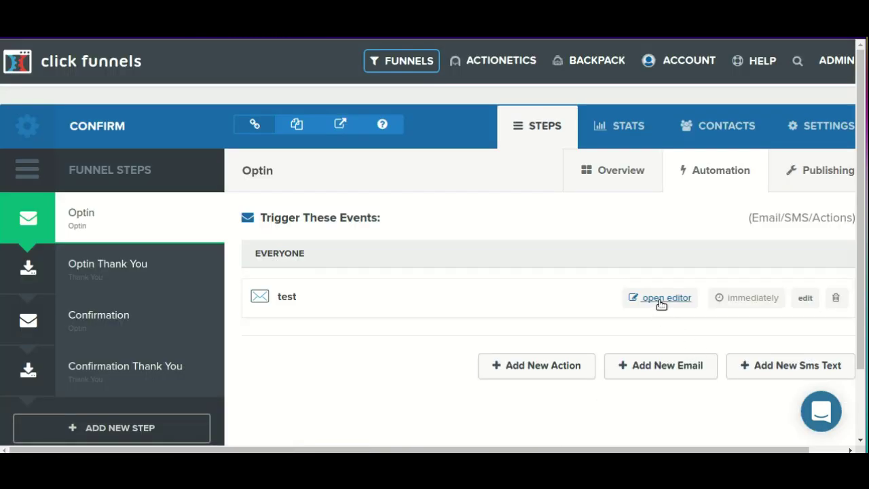
Step: Change the test email's headline to 'CONFIRM YOU WANT IN BELOW'
left_click(659, 299)
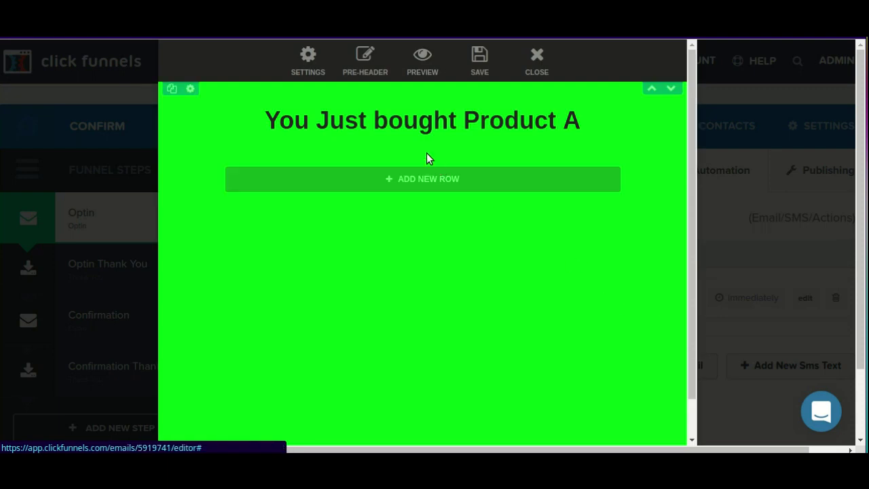
left_click(411, 132)
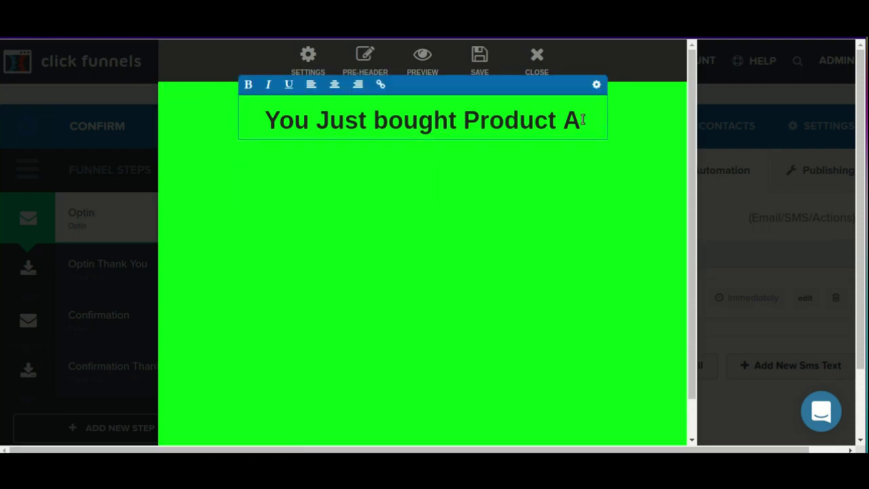
left_click_drag(584, 119, 270, 129)
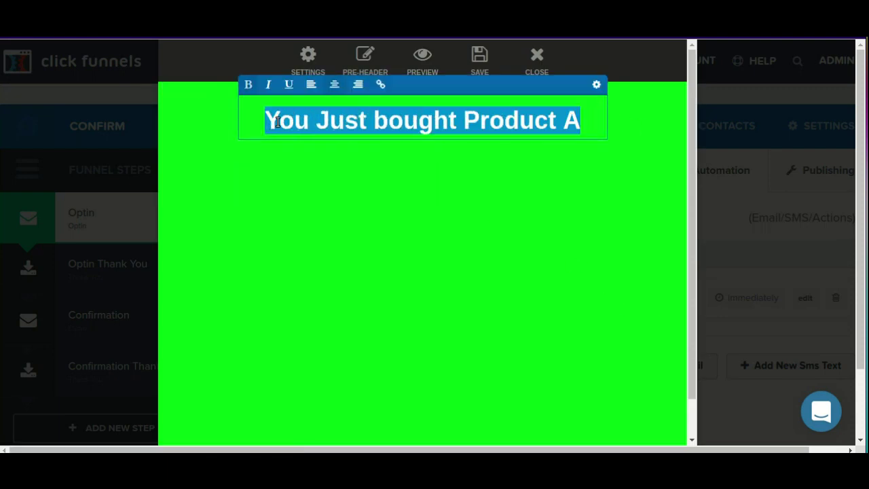
type("CONFIRM YOU WQN")
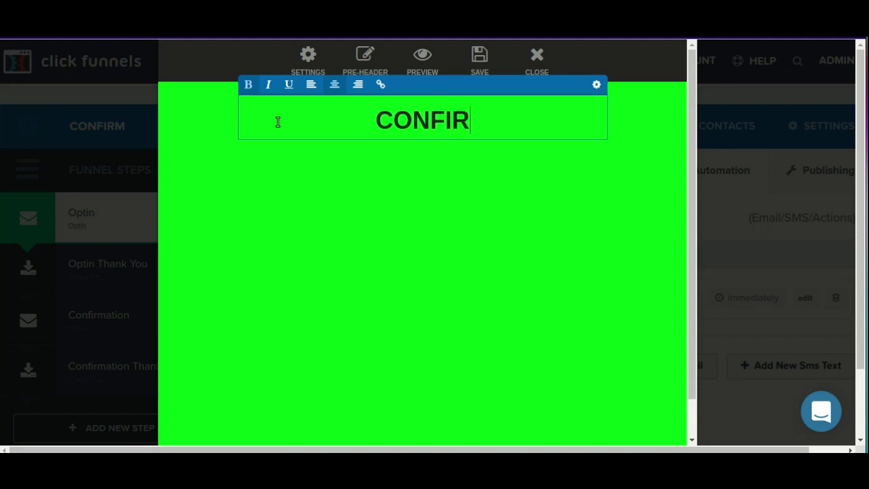
key("BackSpace")
key("BackSpace")
type("ANT ")
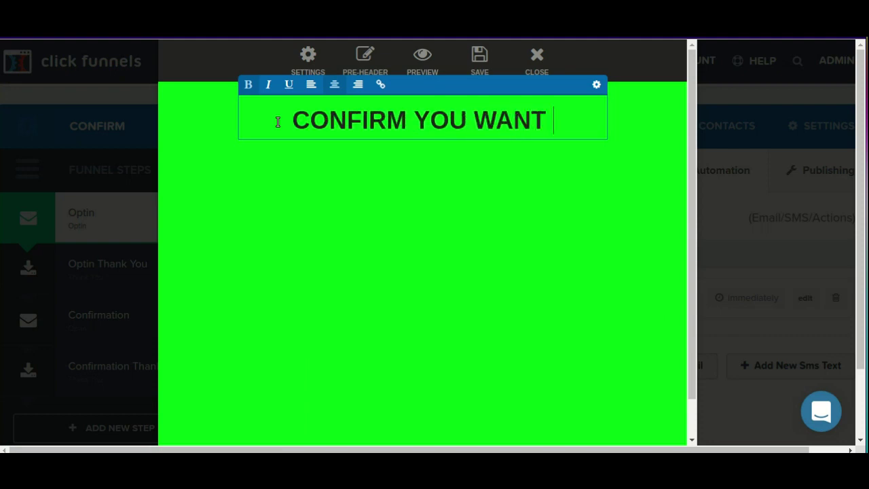
type("IN BELOW")
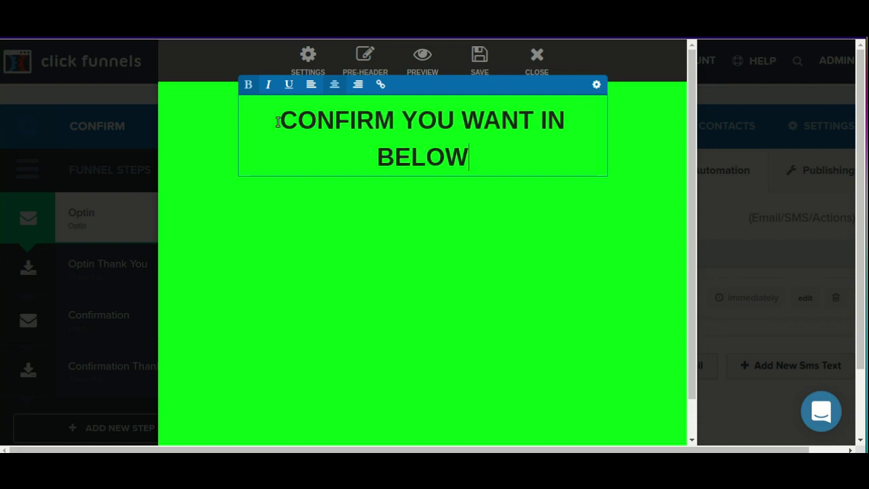
left_click(442, 292)
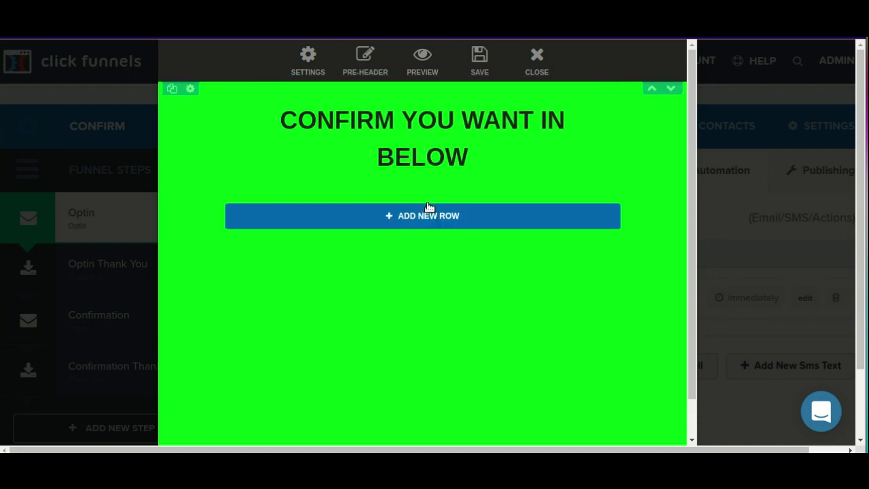
Step: Add a one-column row with a Download Now button linked to the Confirmation page URL, and save
left_click(428, 210)
left_click(427, 130)
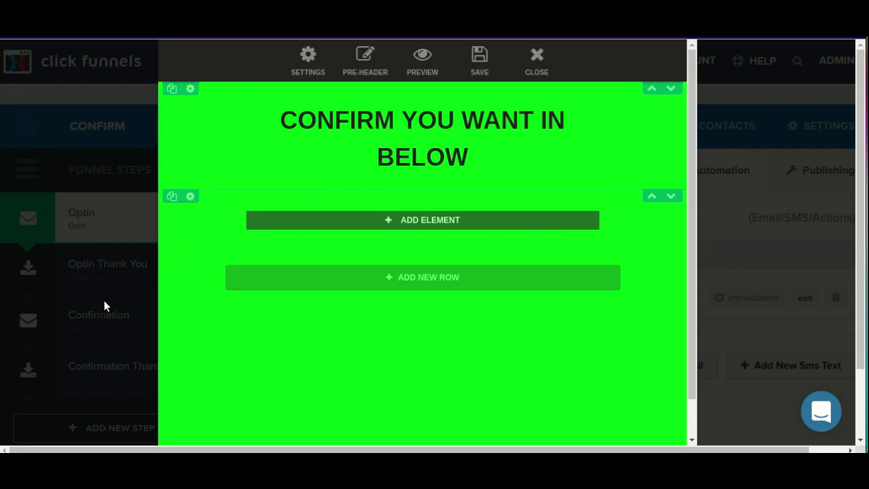
left_click(396, 219)
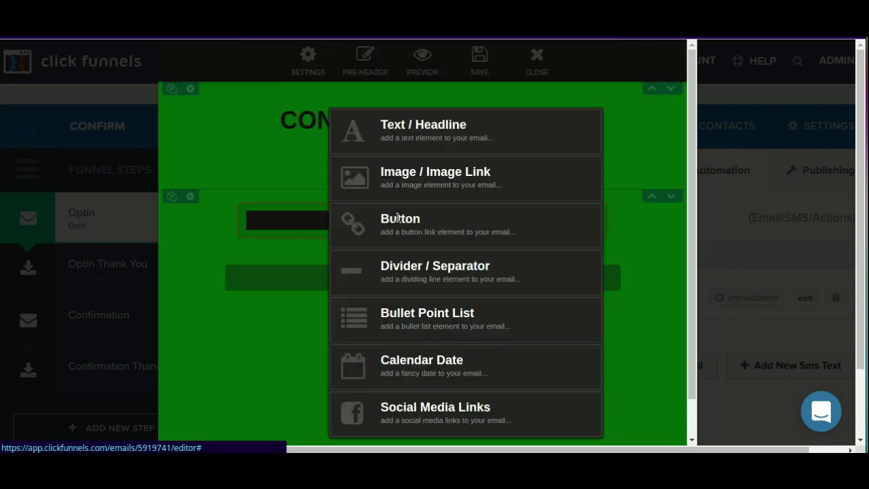
left_click(432, 239)
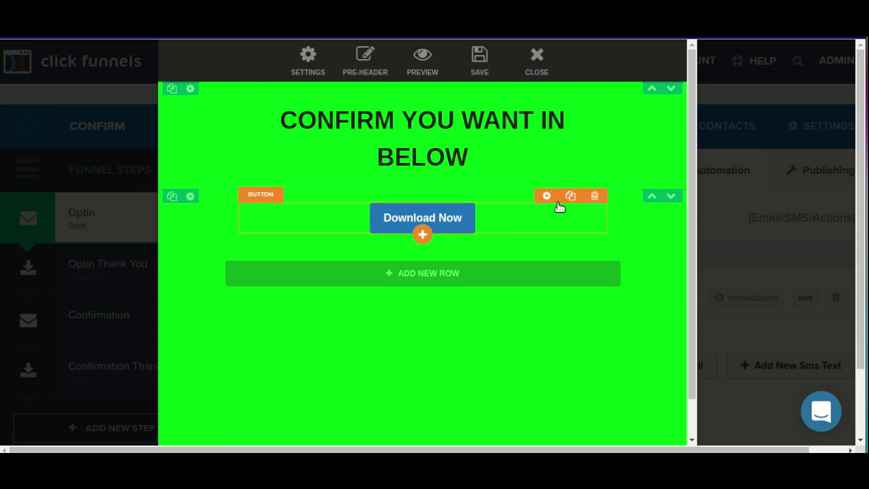
left_click(546, 197)
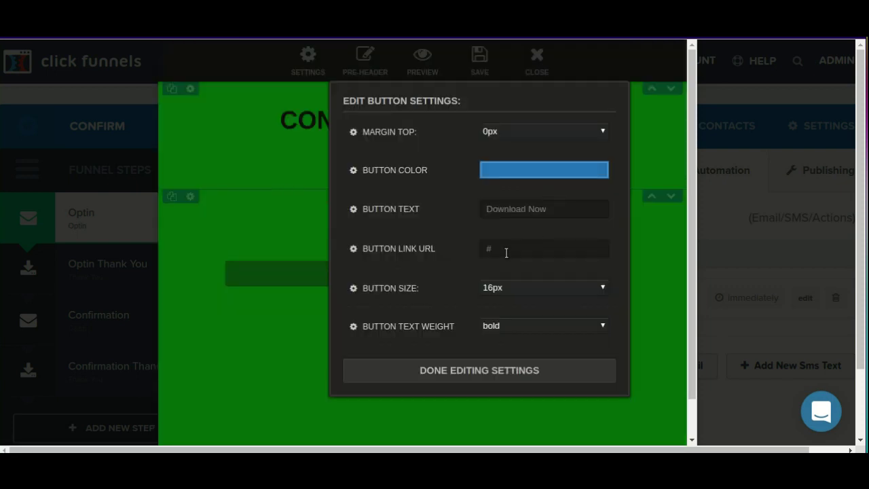
key("ctrl+v")
key("BackSpace")
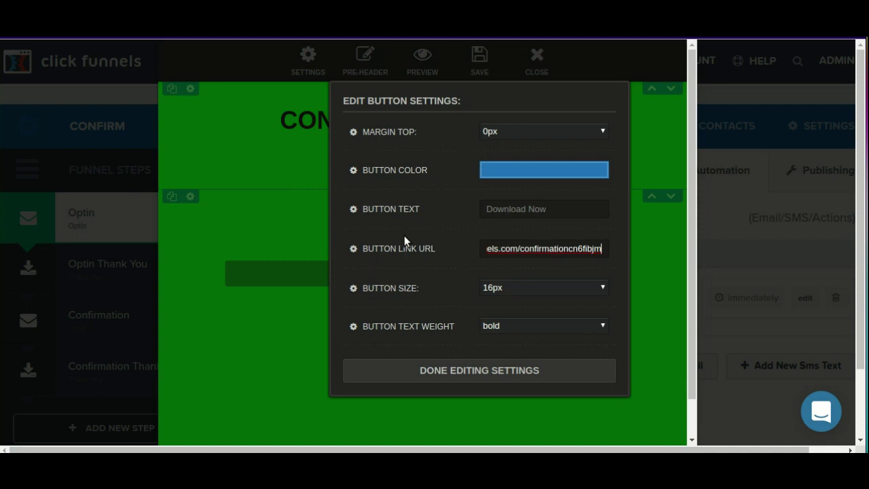
left_click(502, 377)
left_click(477, 76)
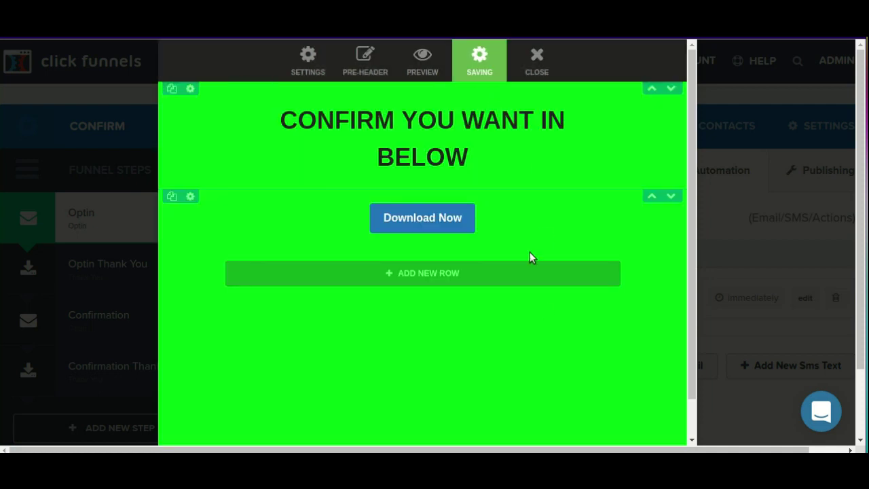
left_click(533, 73)
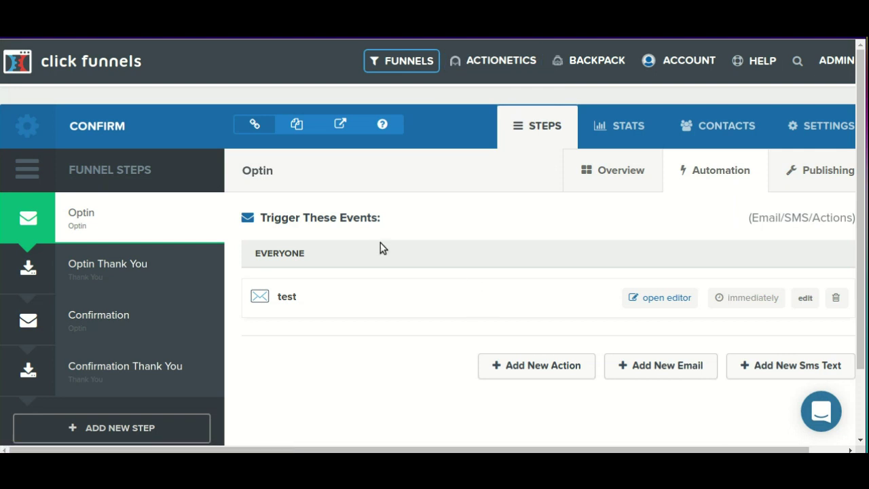
Step: Give the Confirmation step an Add To List action for the Time Bandits list
left_click(113, 316)
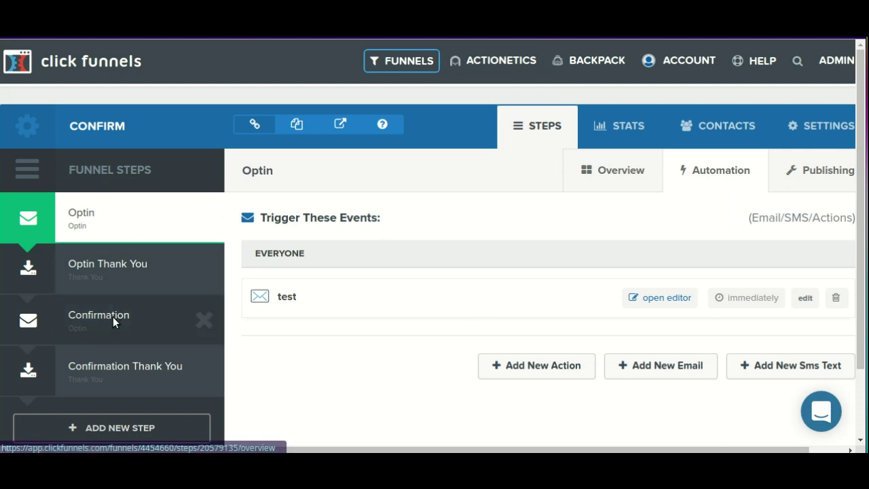
left_click(721, 178)
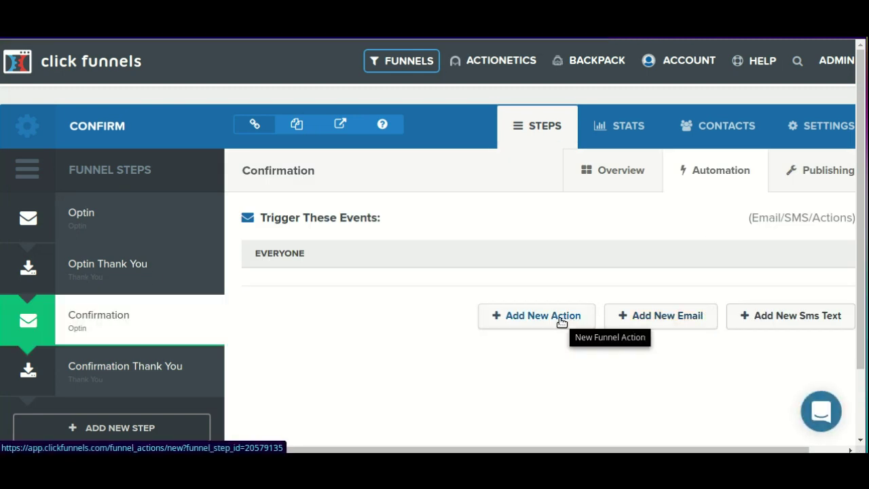
left_click(536, 321)
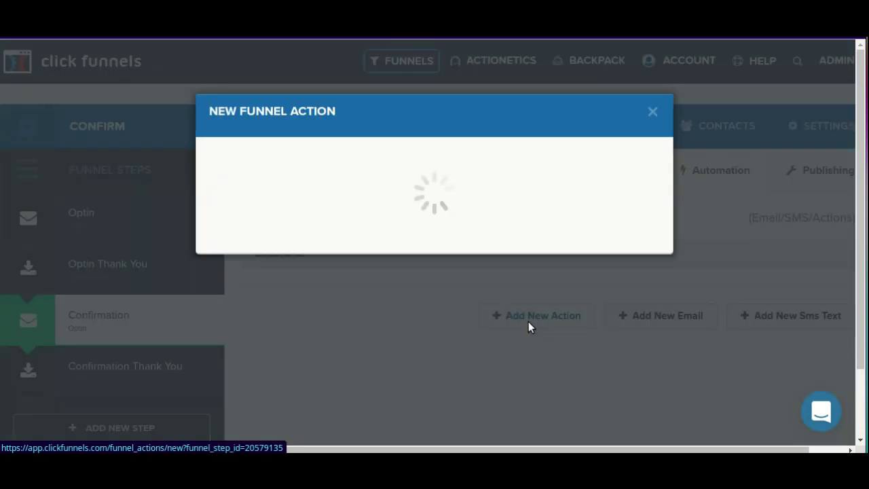
left_click(343, 325)
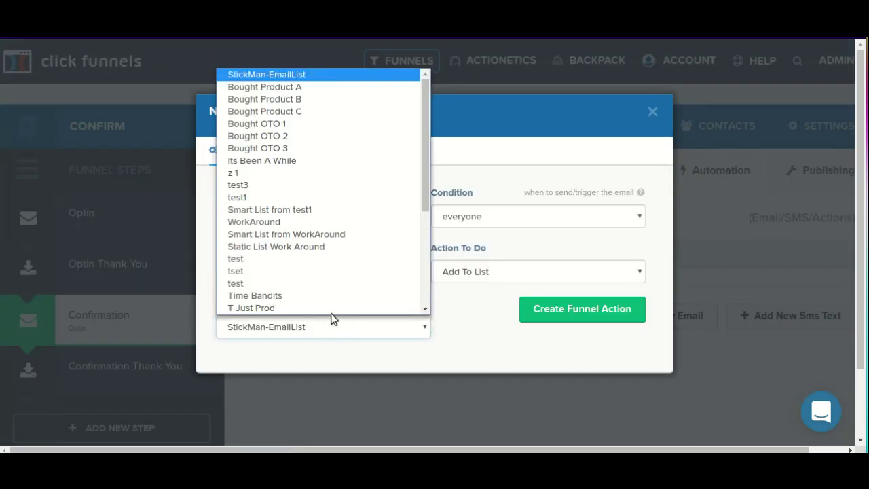
left_click(313, 293)
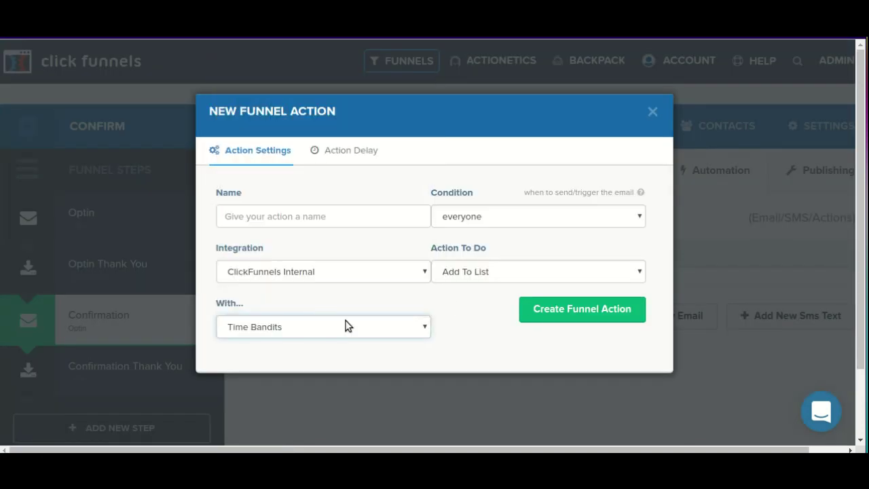
left_click(606, 318)
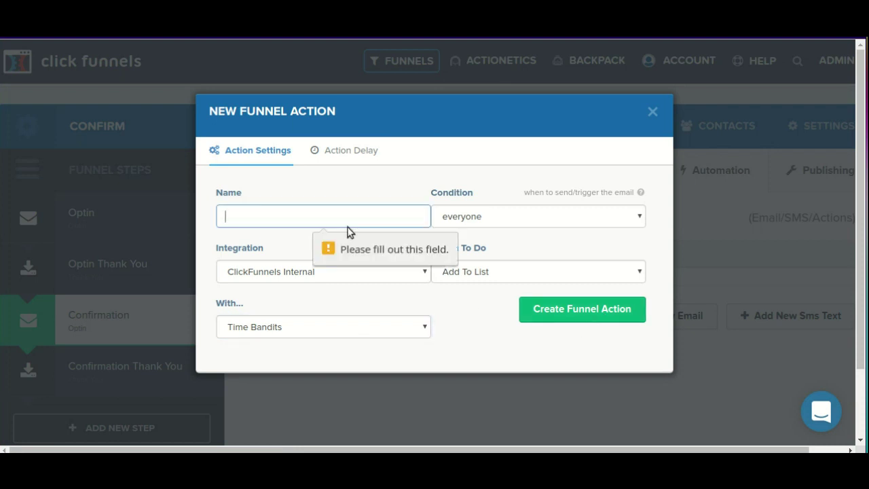
type("Add ")
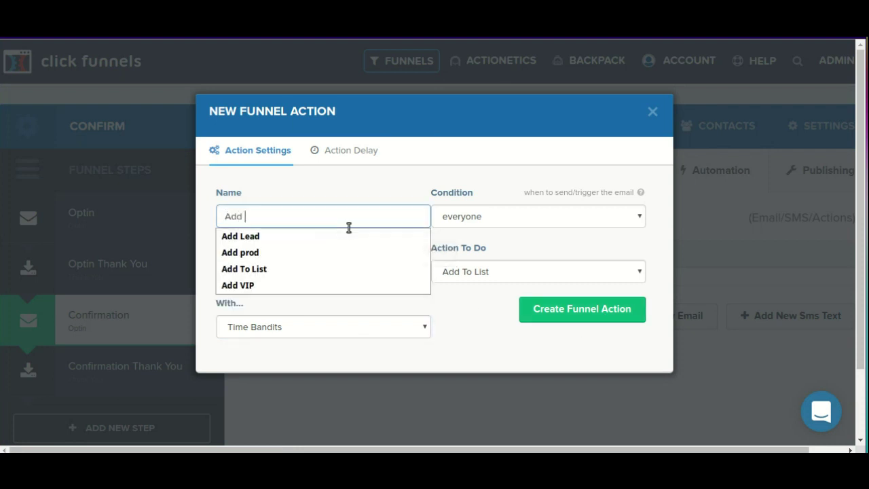
type("to List")
left_click(348, 229)
type("\\")
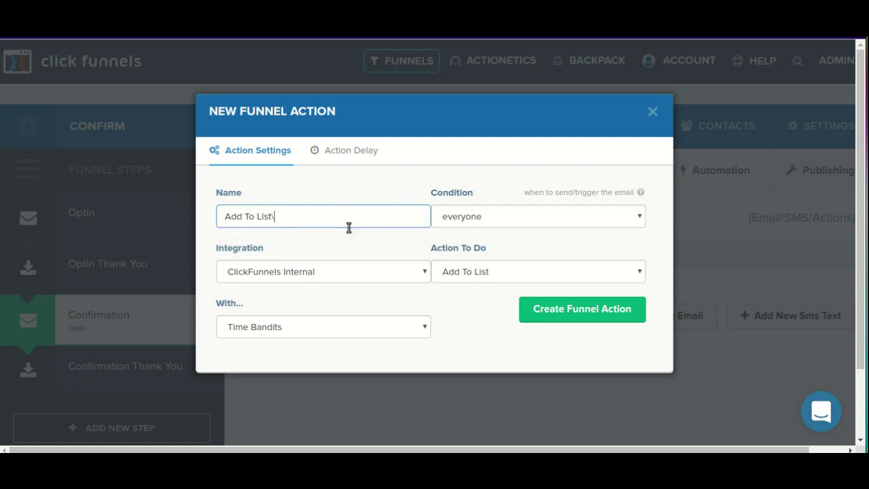
key("BackSpace")
left_click(582, 309)
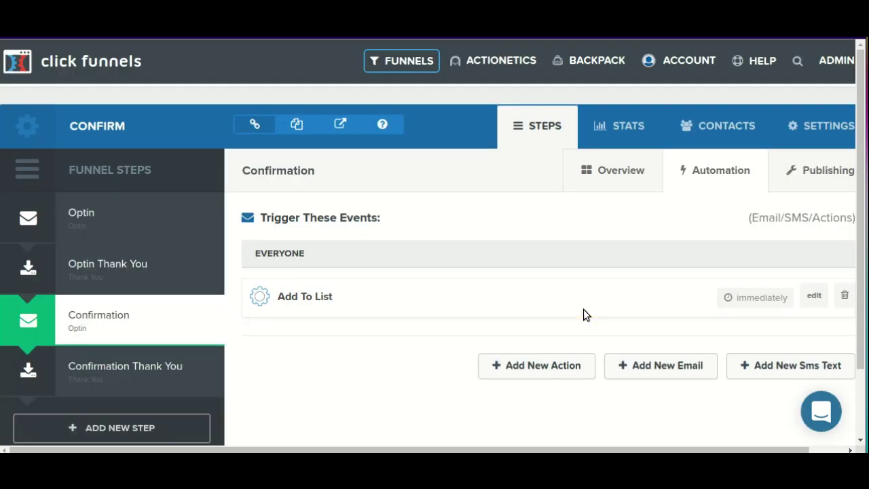
Step: Open the Confirmation page in the editor and check its email integration, which is not connected
left_click(618, 169)
scroll(325, 353, "down", 1)
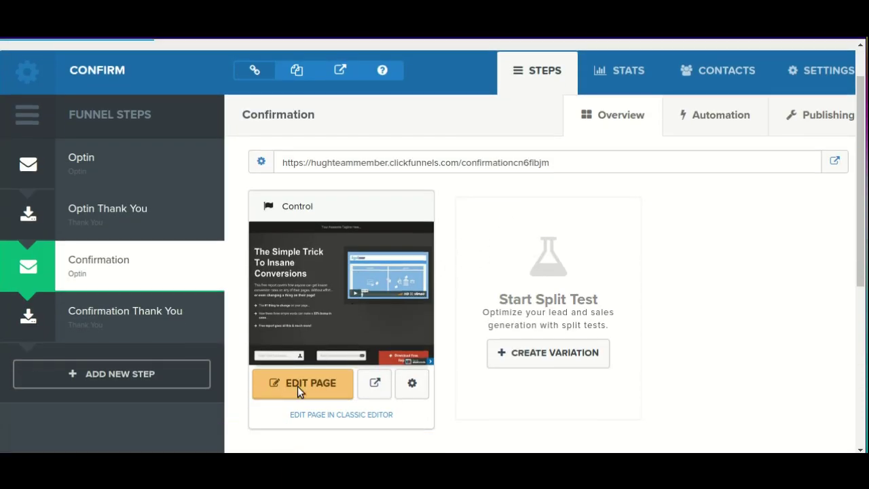
right_click(297, 377)
left_click(251, 375)
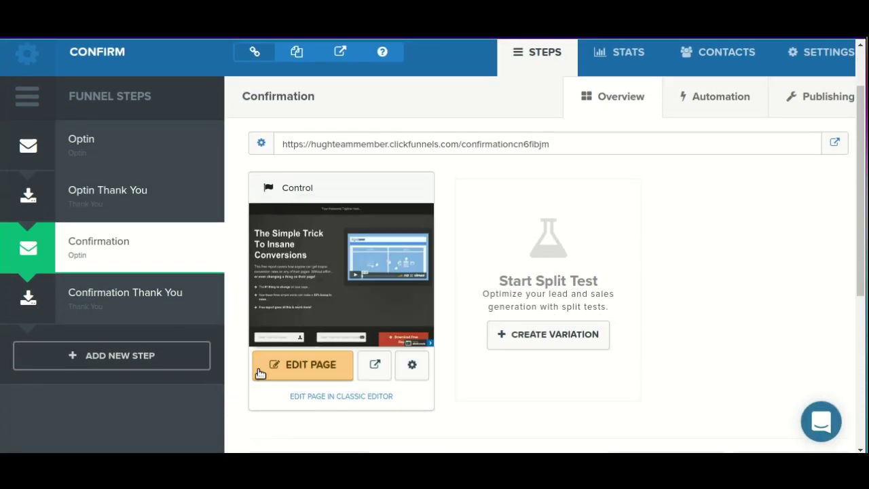
right_click(297, 372)
left_click(334, 378)
left_click(333, 373)
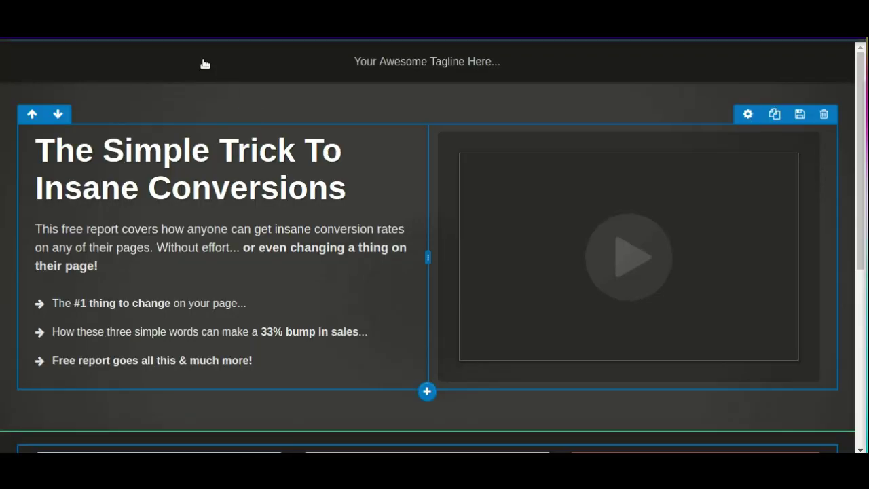
mouse_move(205, 62)
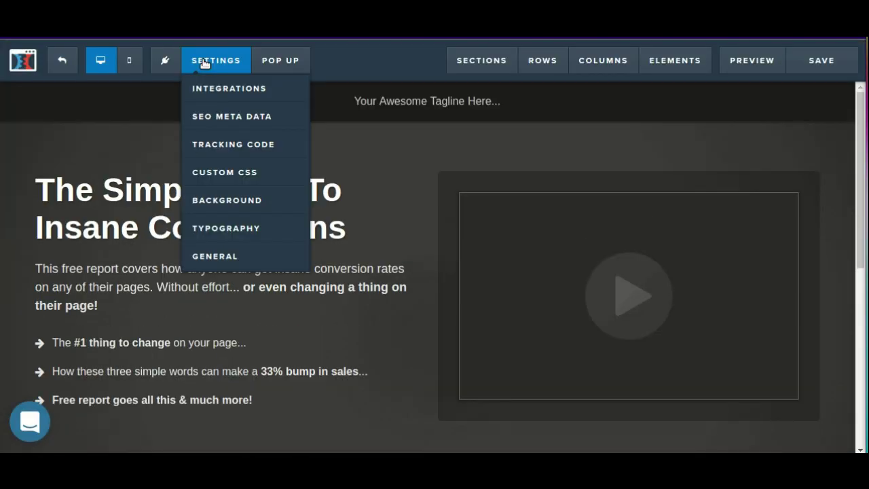
left_click(213, 97)
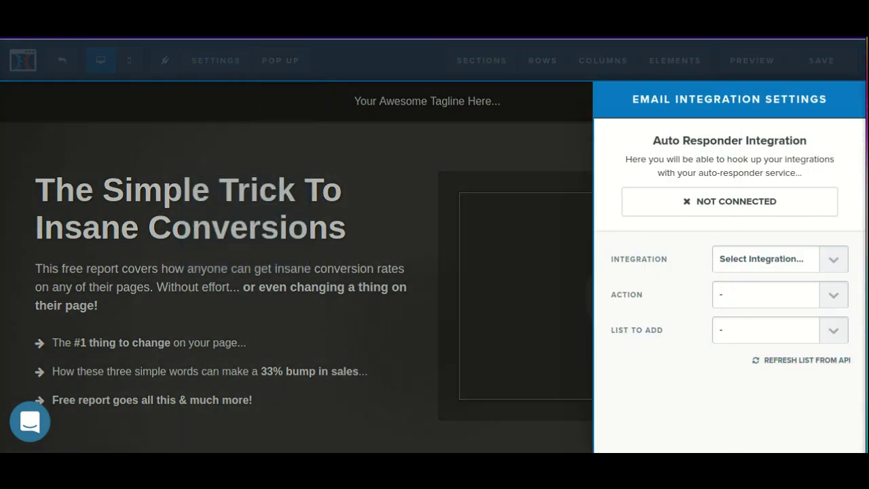
left_click(339, 200)
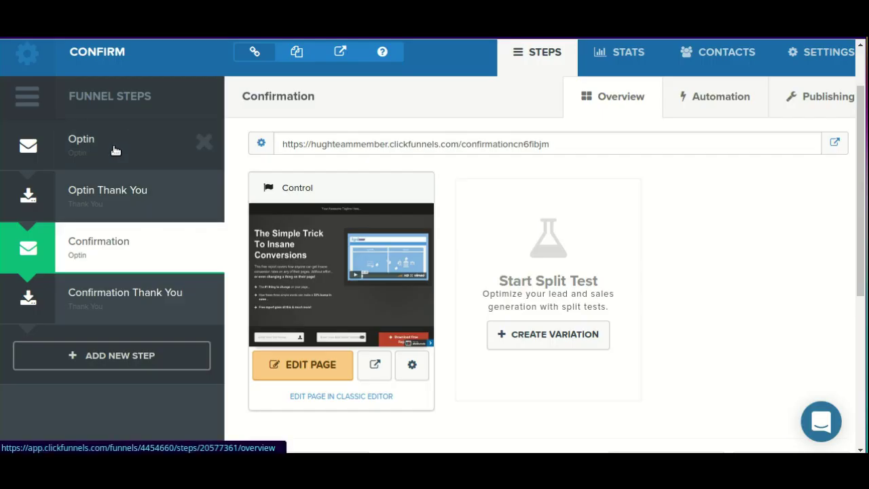
Step: Reopen the Optin step's test email from its automation events
left_click(106, 146)
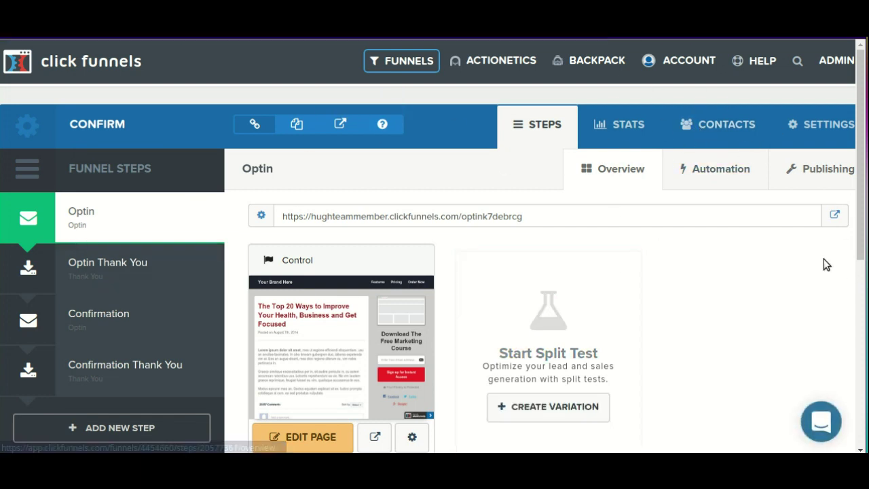
scroll(769, 267, "down", 1)
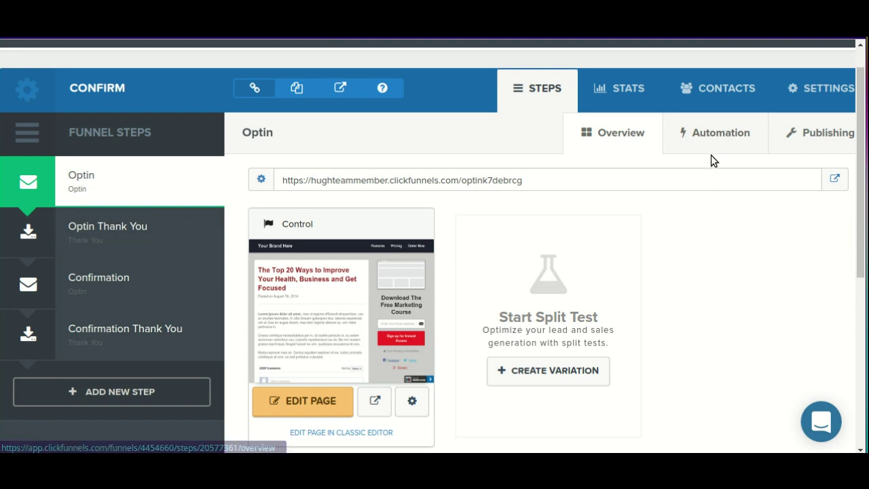
left_click(735, 128)
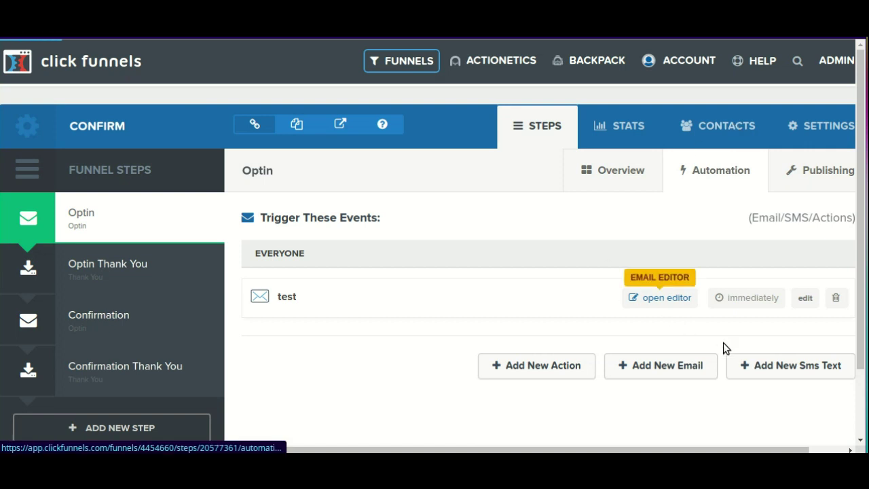
left_click(681, 300)
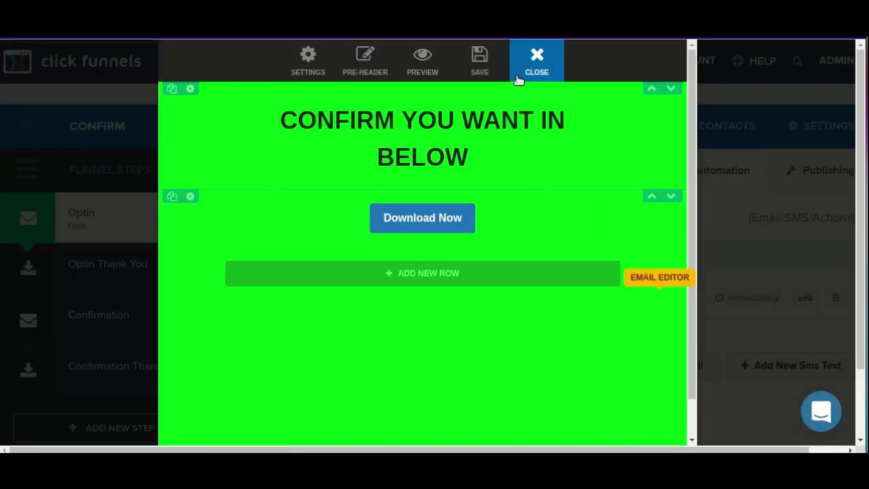
left_click(521, 70)
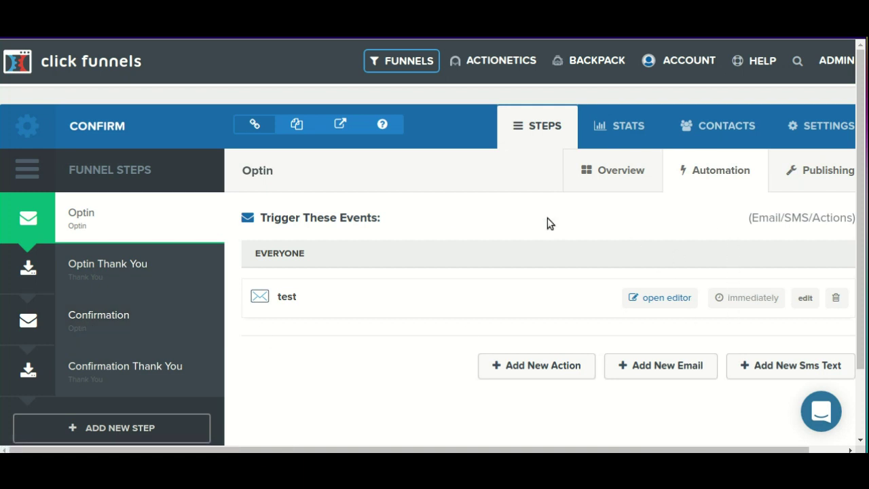
Step: Select the Confirmation step's URL and view its Publishing settings with the ClickOptin link
left_click(77, 334)
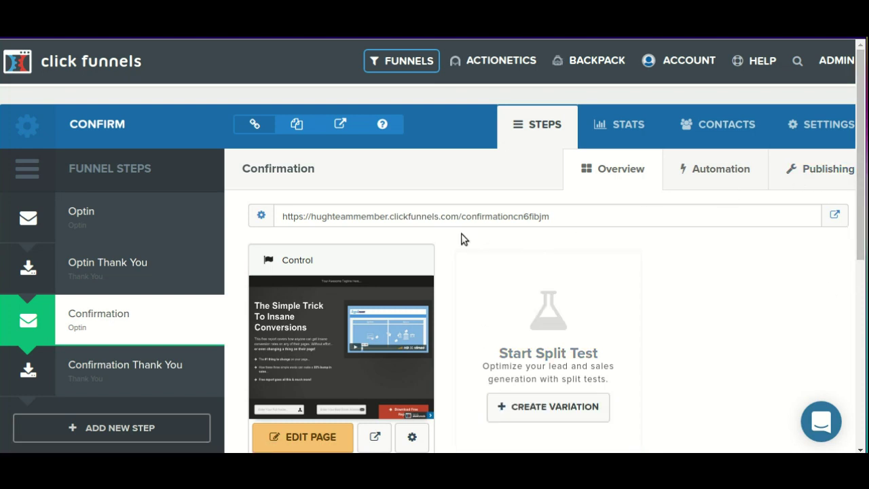
triple_click(435, 221)
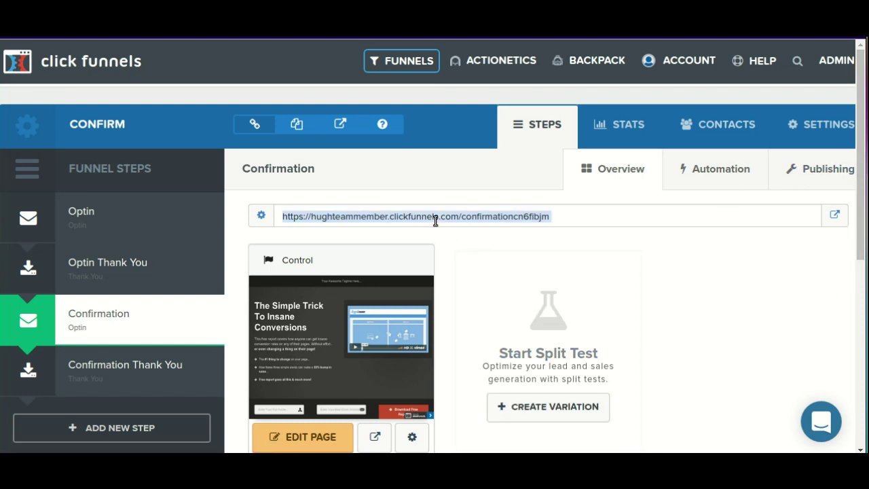
left_click(815, 172)
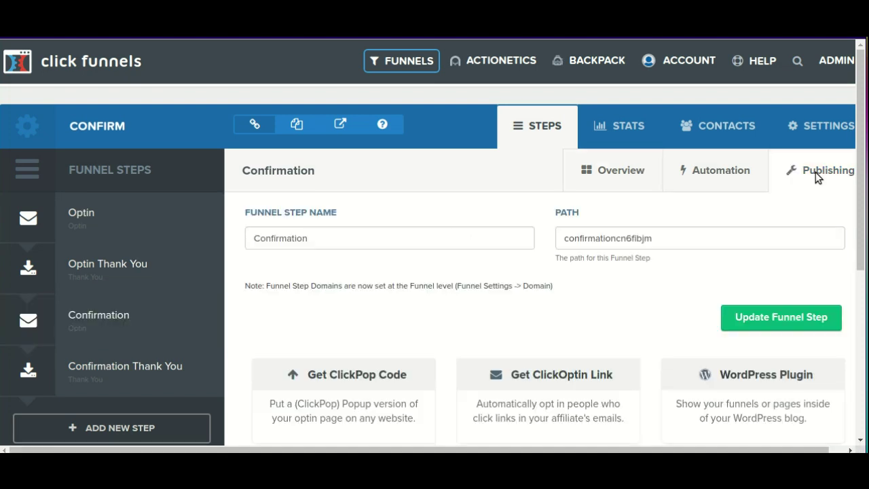
Step: Bring up the Confirmation step's ClickOptin link dialog and choose Ontraport as the email provider
left_click(497, 384)
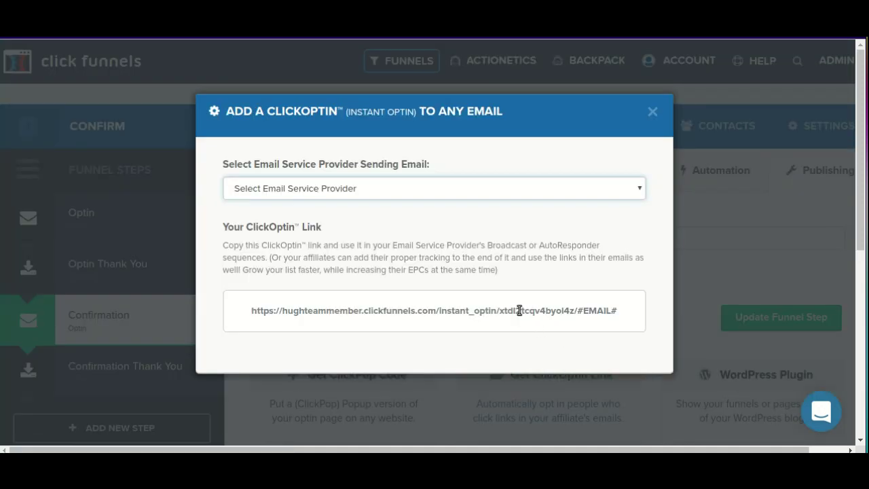
left_click(519, 310)
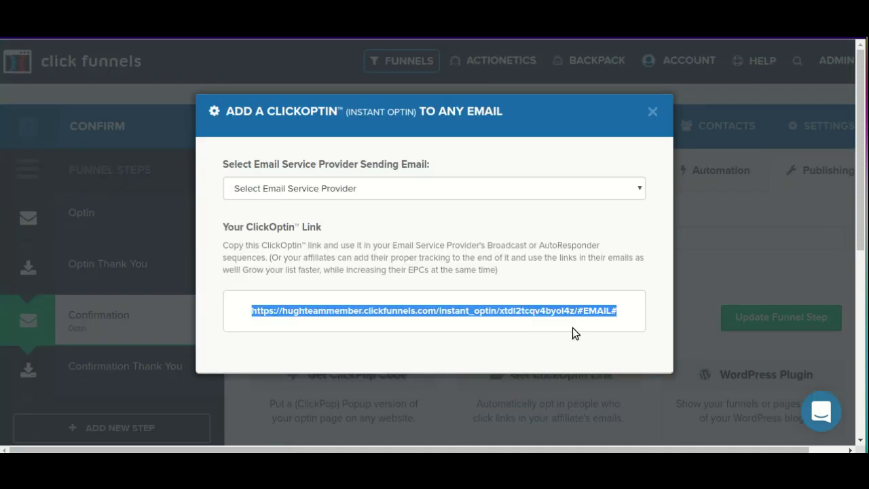
left_click(418, 182)
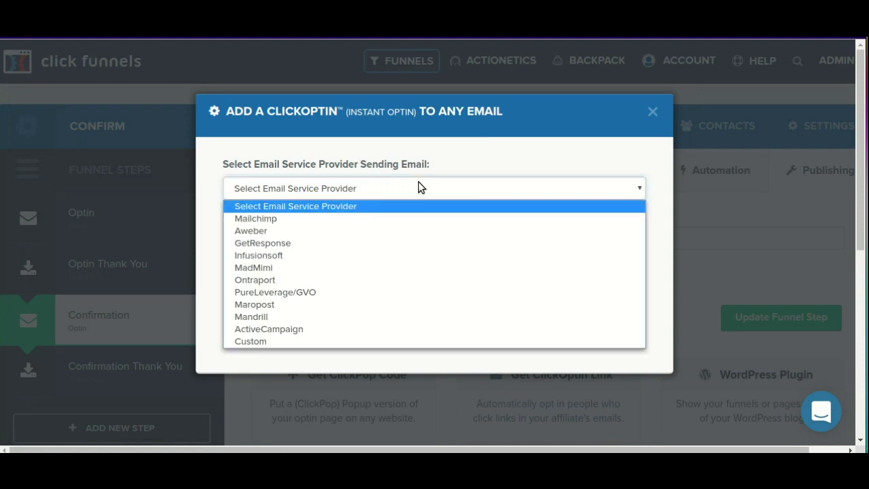
left_click(352, 279)
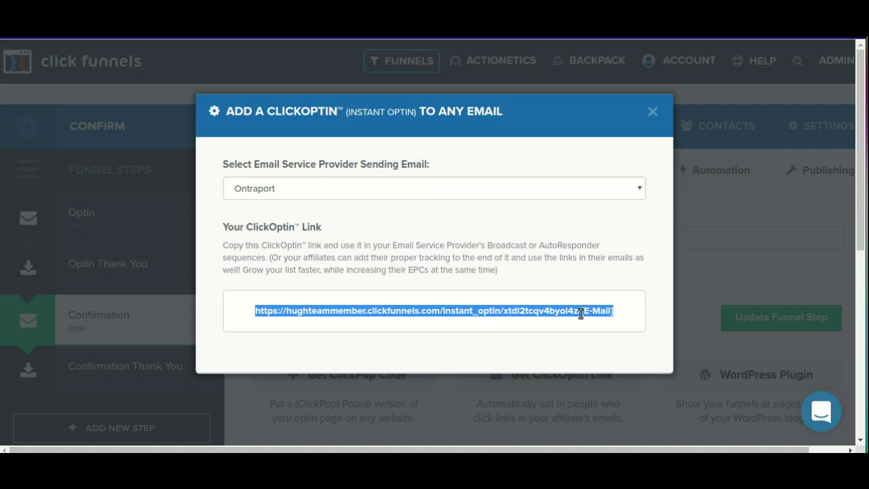
left_click(626, 338)
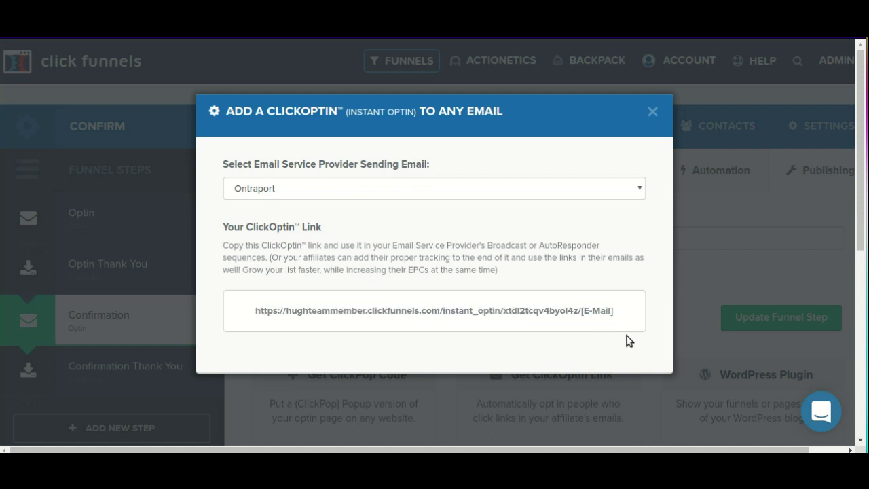
Step: Select and copy the full ClickOptin link ending in #EMAIL#, then close the dialog
triple_click(594, 310)
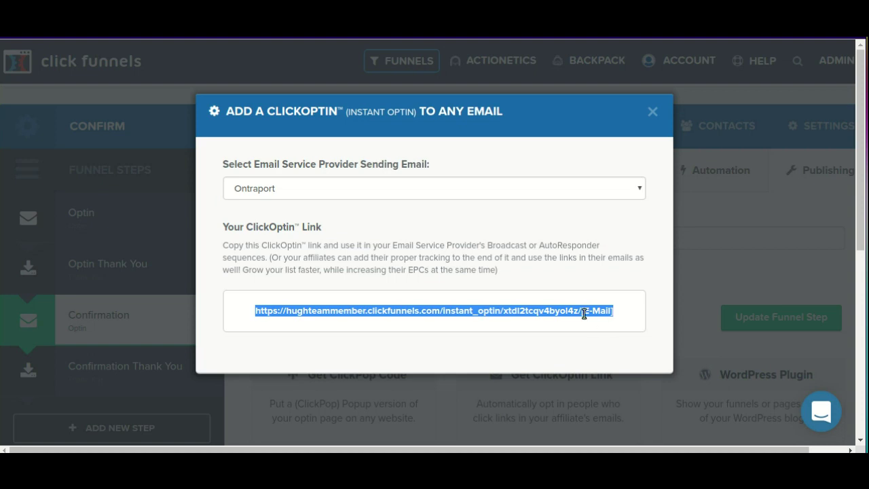
left_click(378, 184)
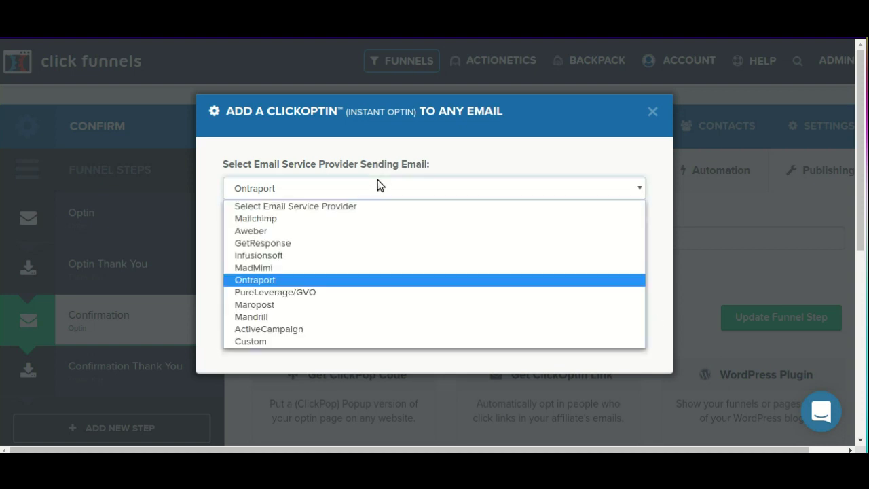
left_click(495, 140)
left_click(653, 112)
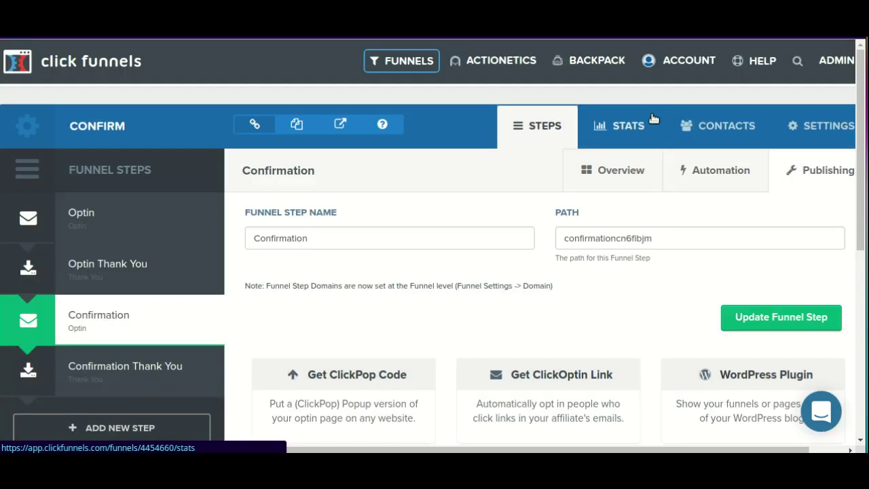
left_click(551, 390)
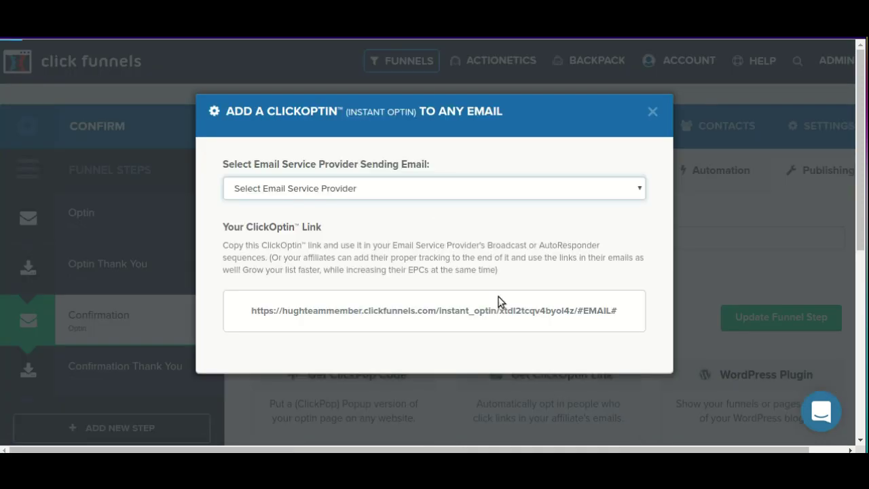
left_click(495, 309)
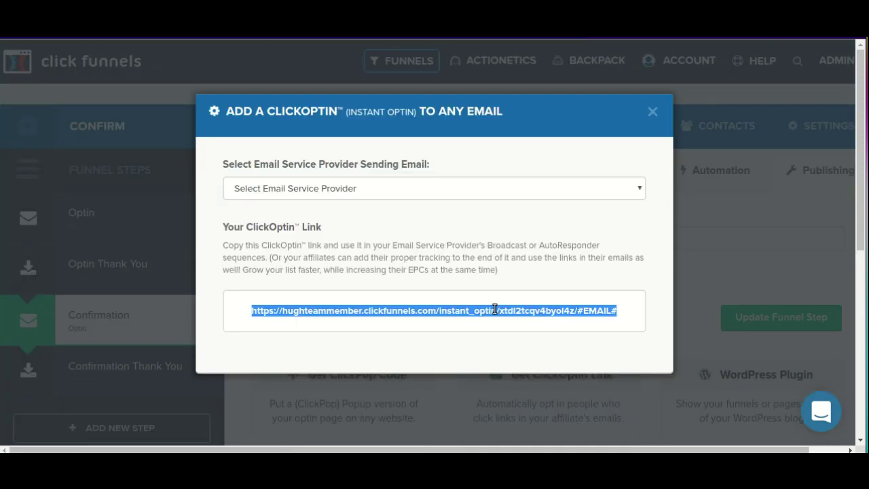
left_click(653, 111)
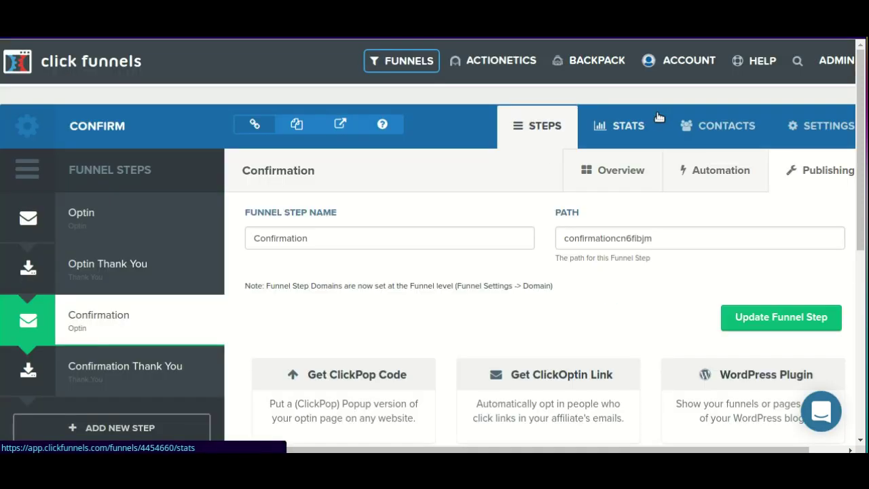
Step: Open the Optin step's test email from its automation for editing
left_click(71, 211)
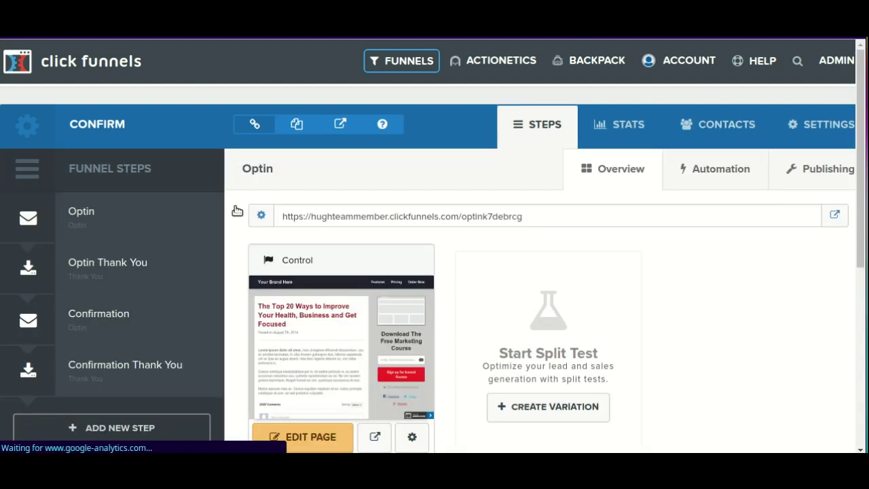
left_click(710, 169)
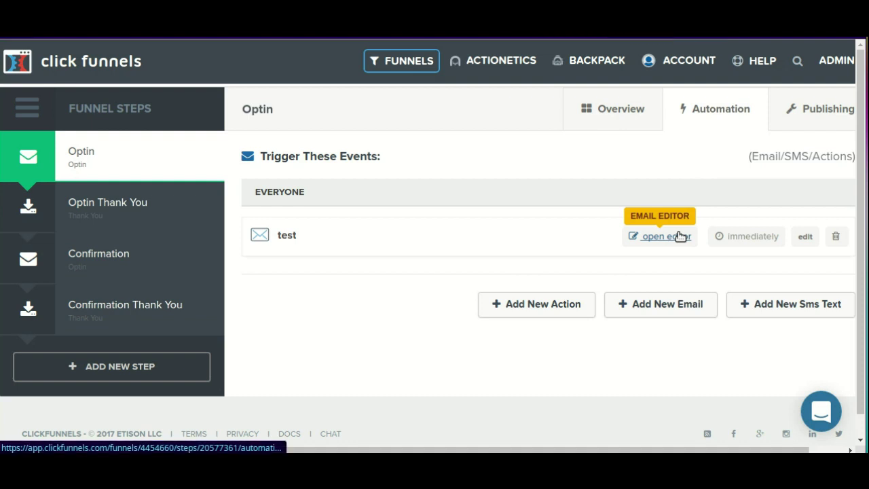
left_click(679, 236)
Step: Replace the Download Now button's link URL with the pasted ClickOptin link and save the email
left_click(465, 221)
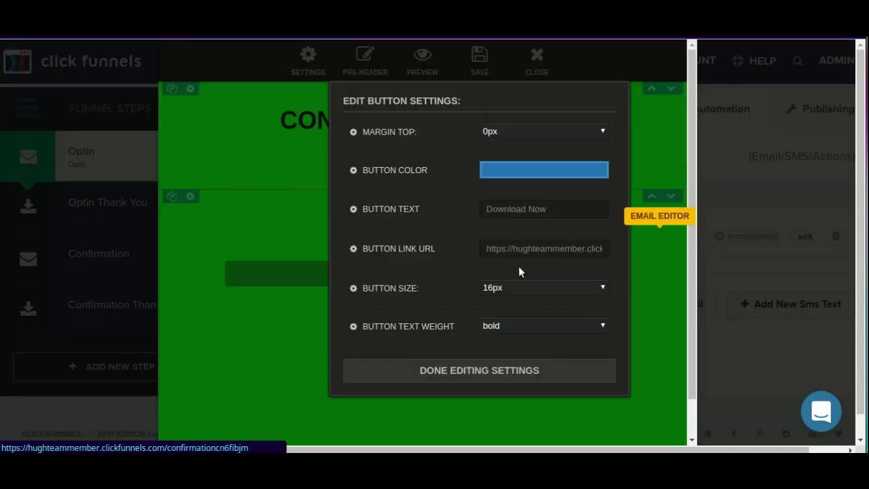
left_click(504, 249)
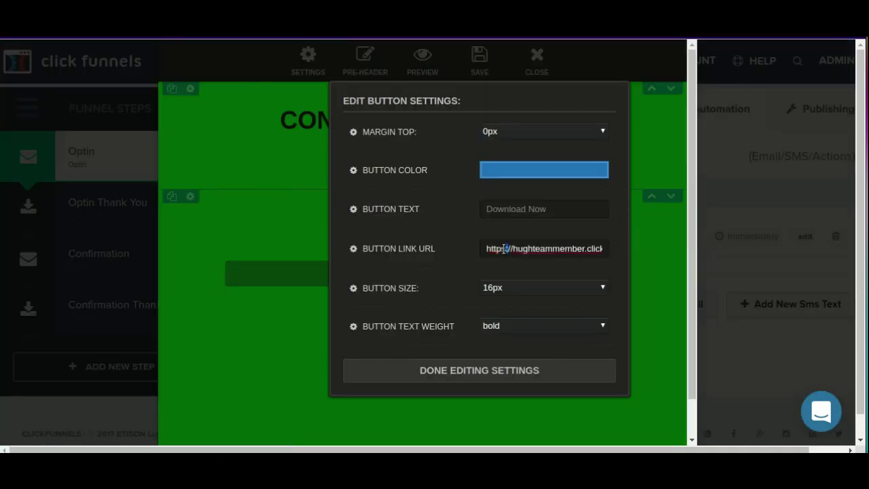
key("ctrl+a")
key("ctrl+v")
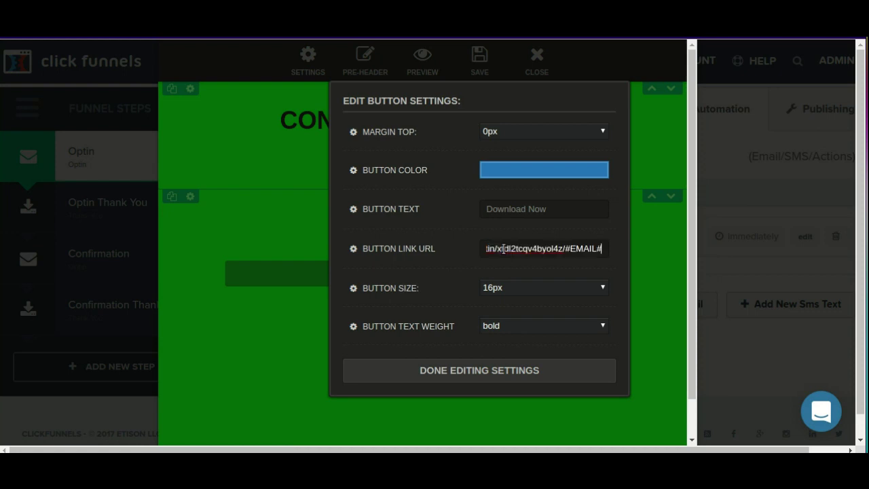
left_click(526, 381)
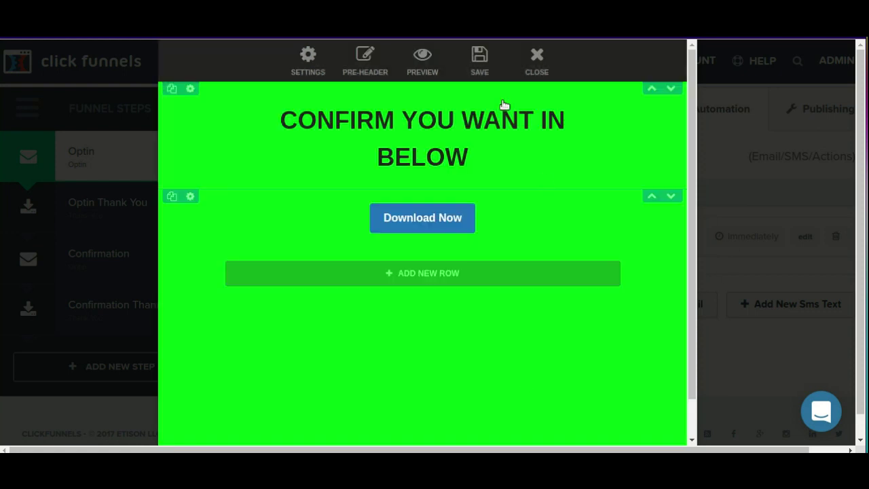
left_click(483, 47)
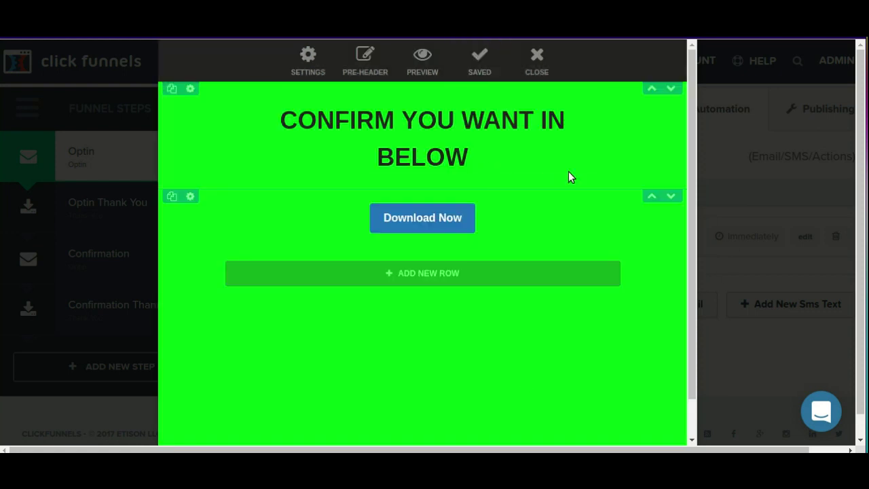
left_click(537, 61)
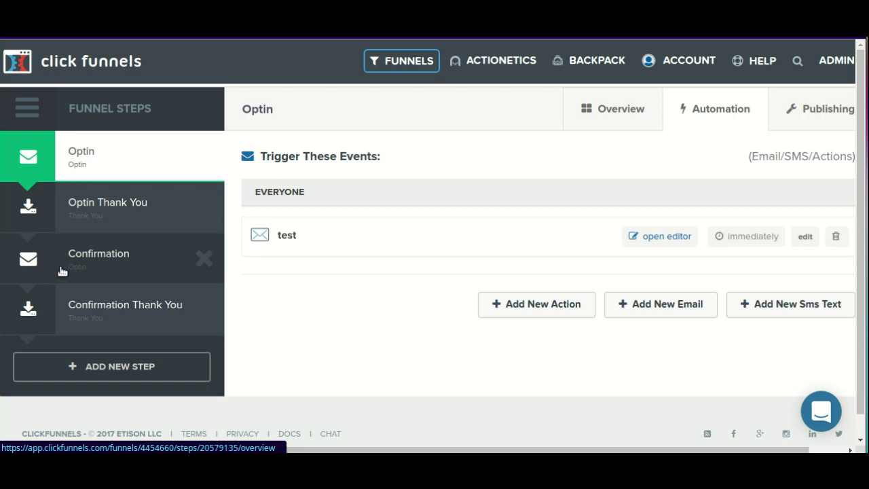
Step: Go to the Confirmation funnel step's overview with its Control page
left_click(140, 262)
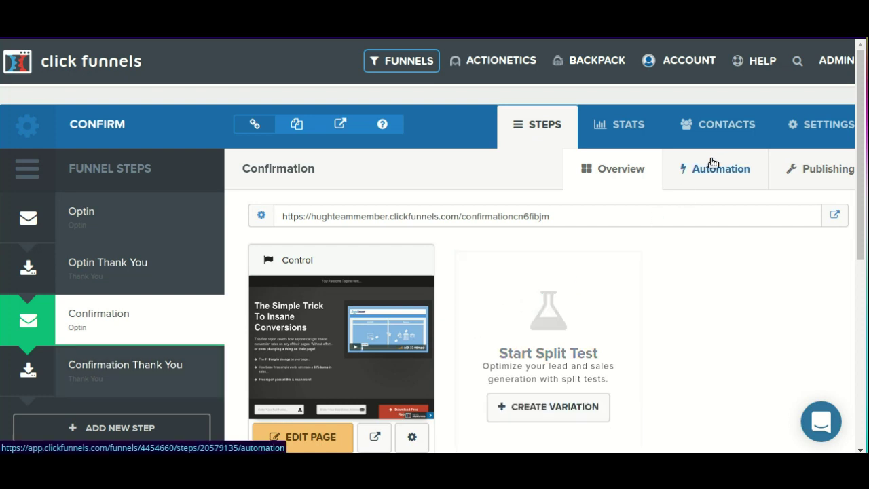
left_click(126, 227)
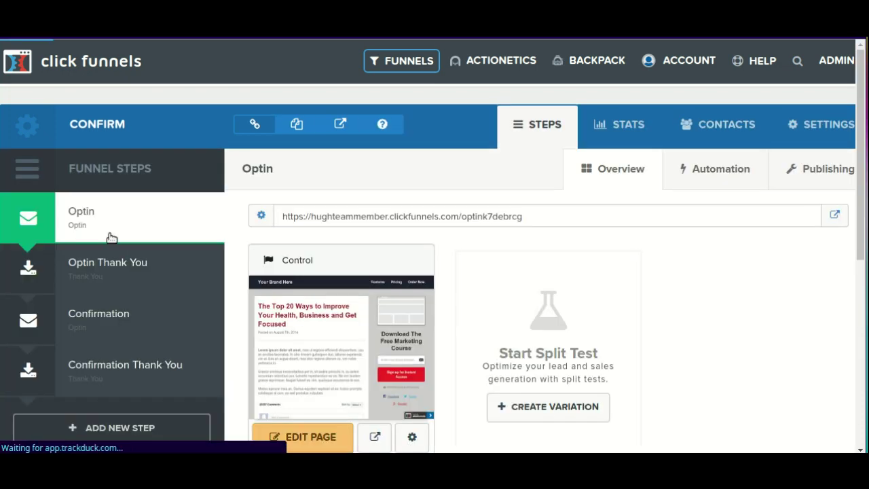
left_click(705, 174)
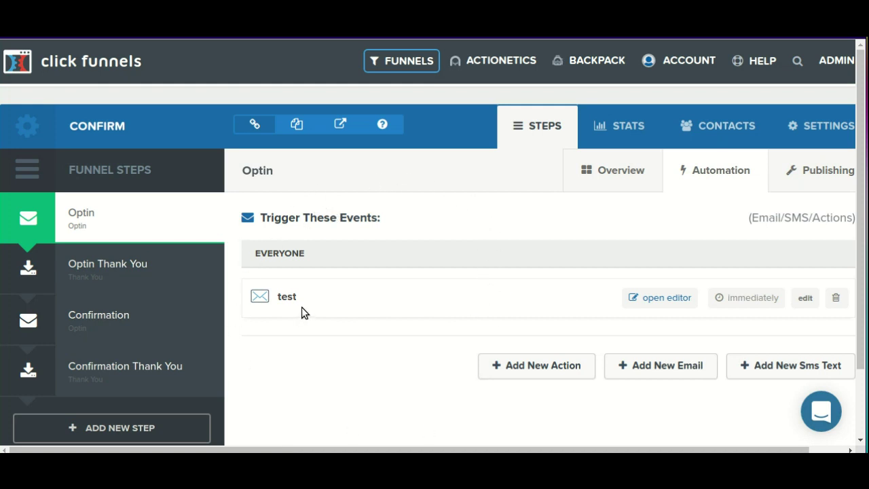
left_click(96, 315)
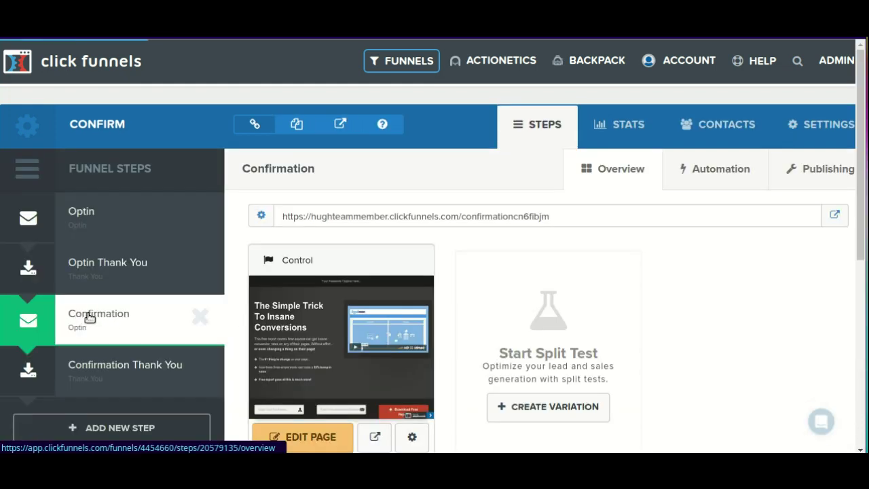
left_click(470, 217)
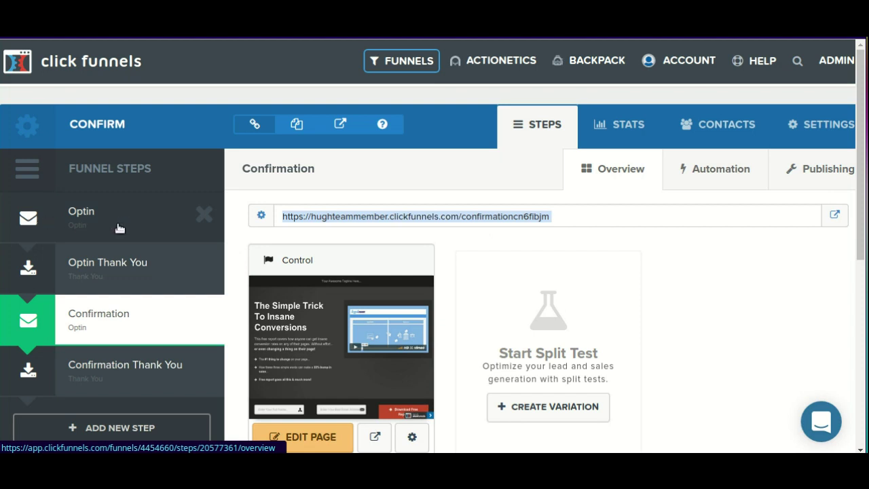
Step: On the Confirmation step's Publishing tab, review the ClickOptin link and provider list, then close the dialog
left_click(831, 170)
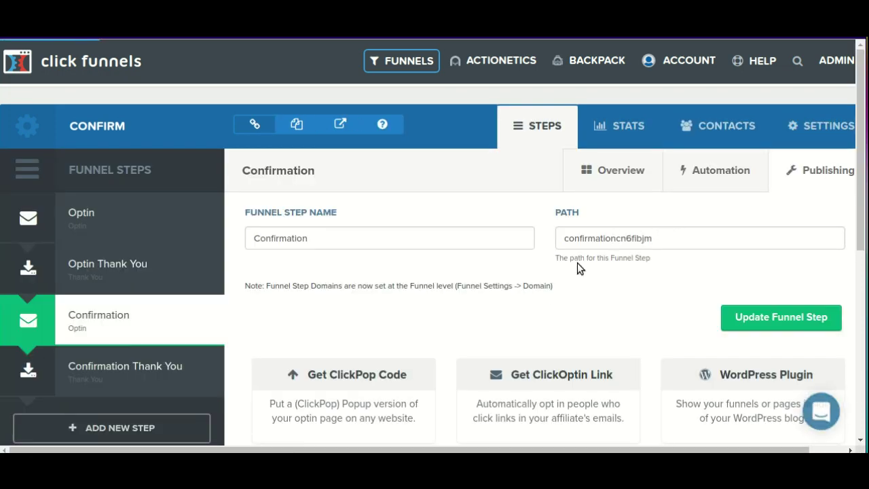
left_click(529, 388)
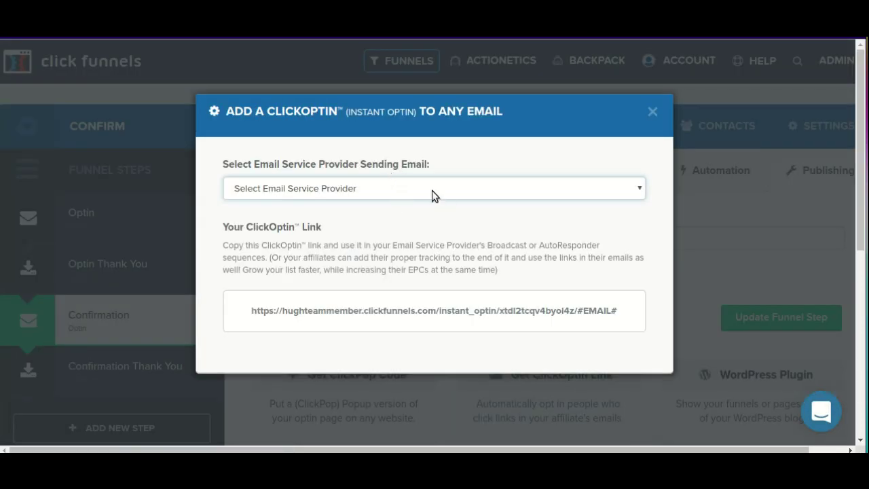
left_click(420, 188)
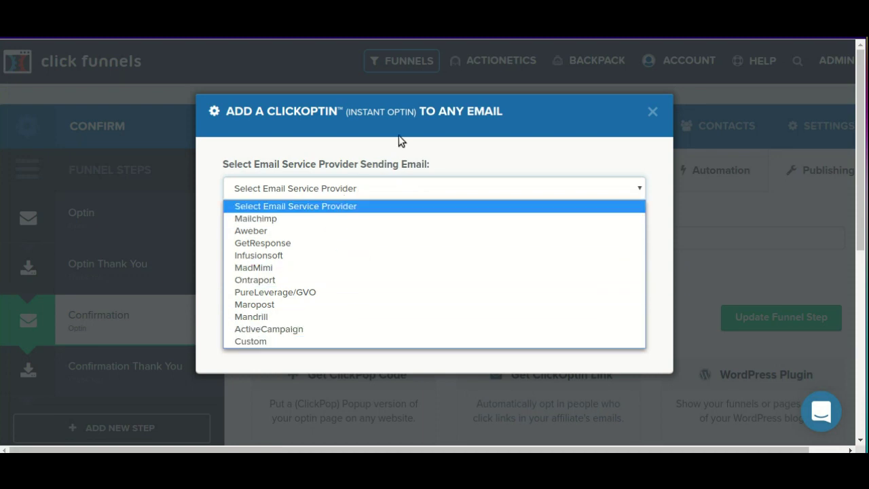
left_click(410, 118)
left_click(652, 111)
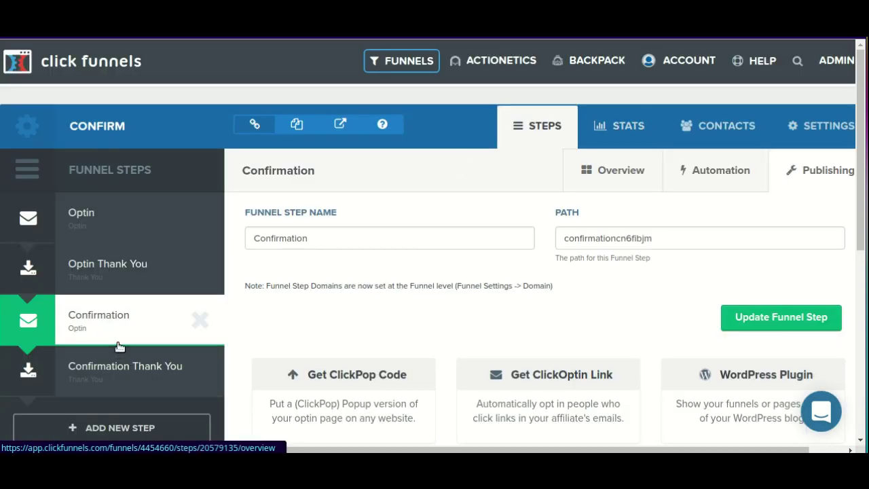